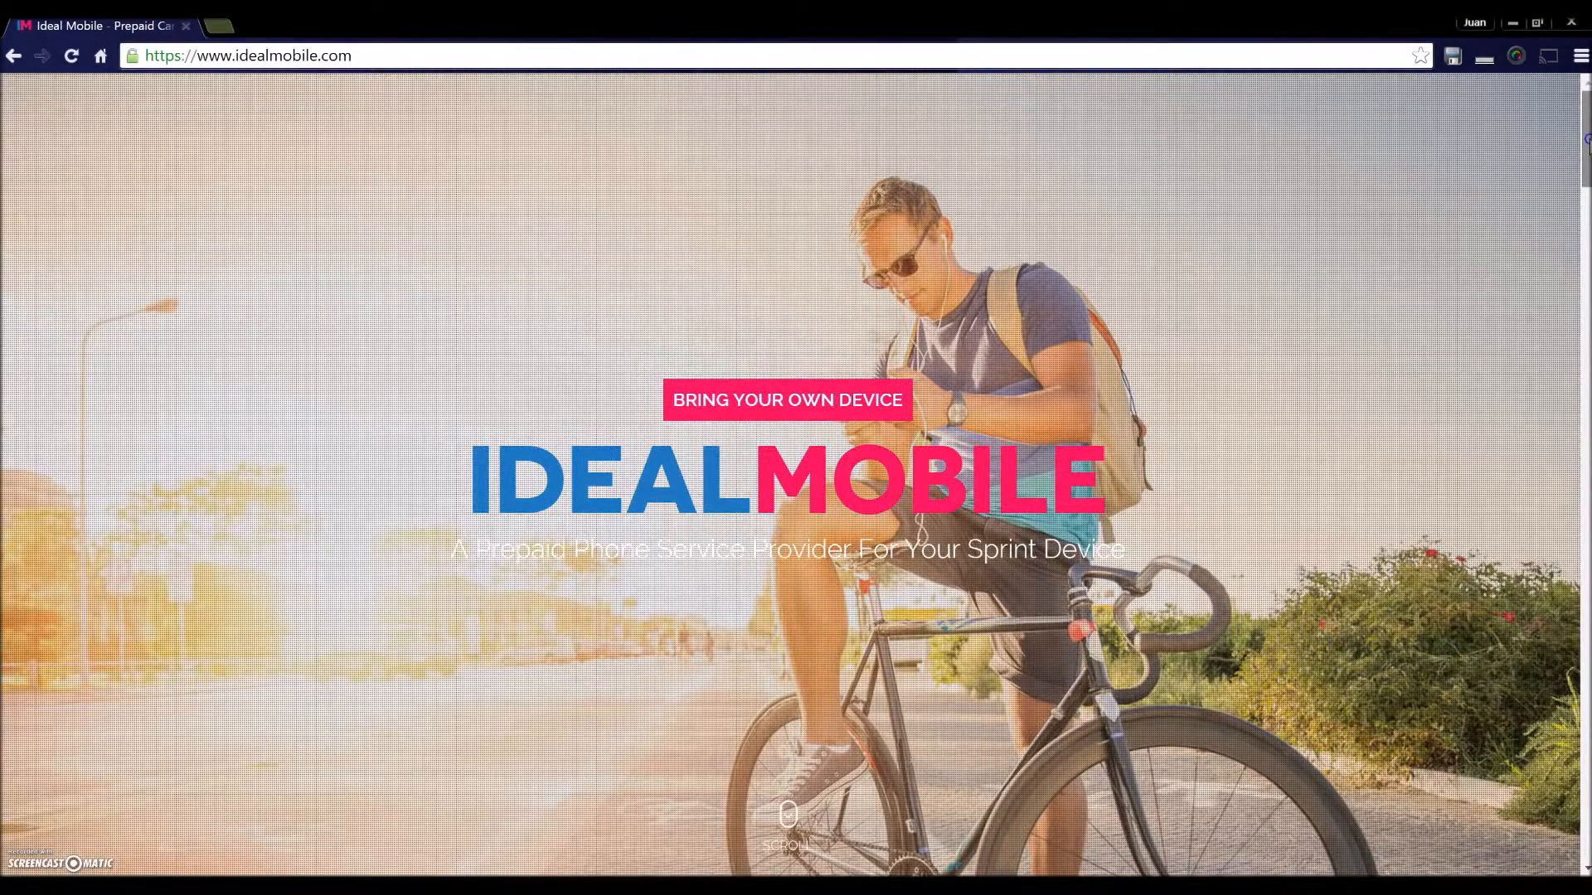
# - Scroll to the idealmobile.com footer and follow the Dealer Portal link under Important Pages
pyautogui.scroll(-1, 1587, 137)
pyautogui.scroll(-15, 1587, 158)
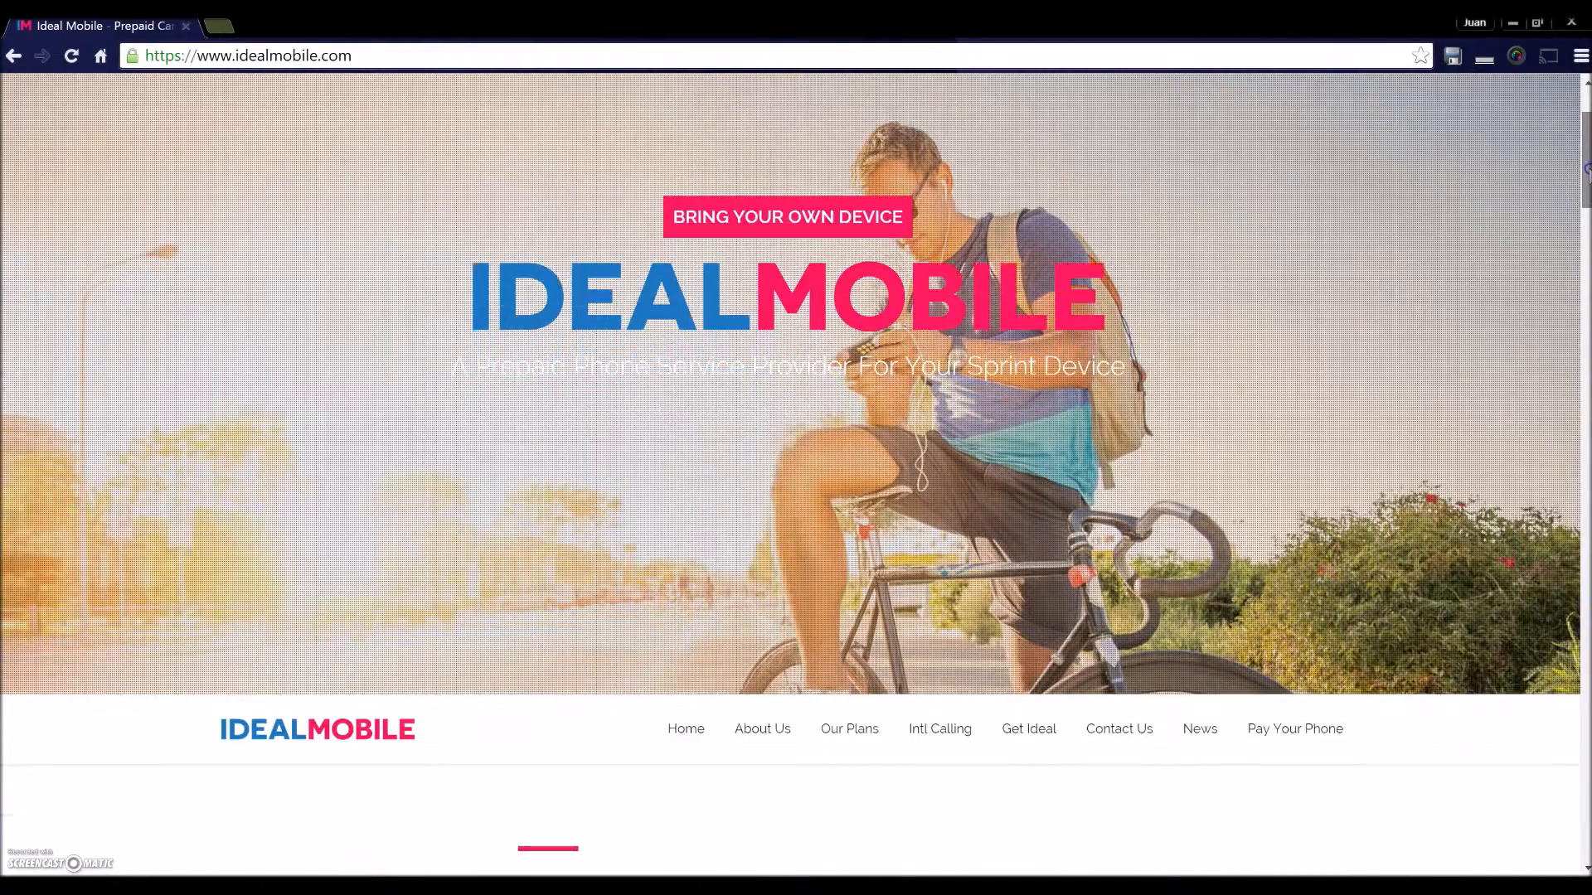
pyautogui.scroll(-5, 1585, 497)
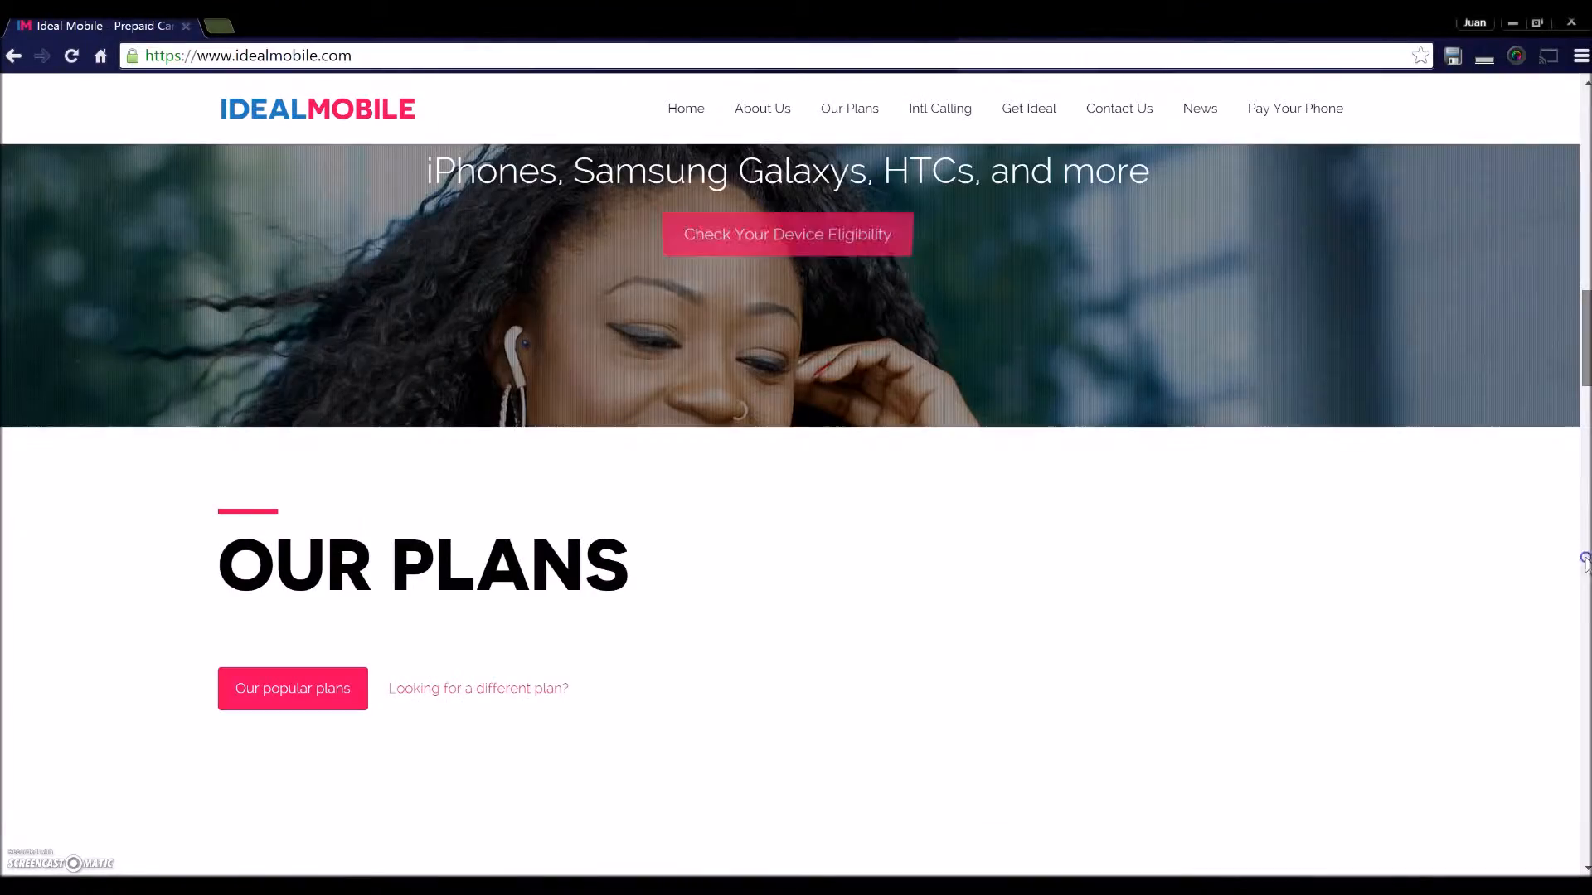
pyautogui.scroll(-6, 1586, 663)
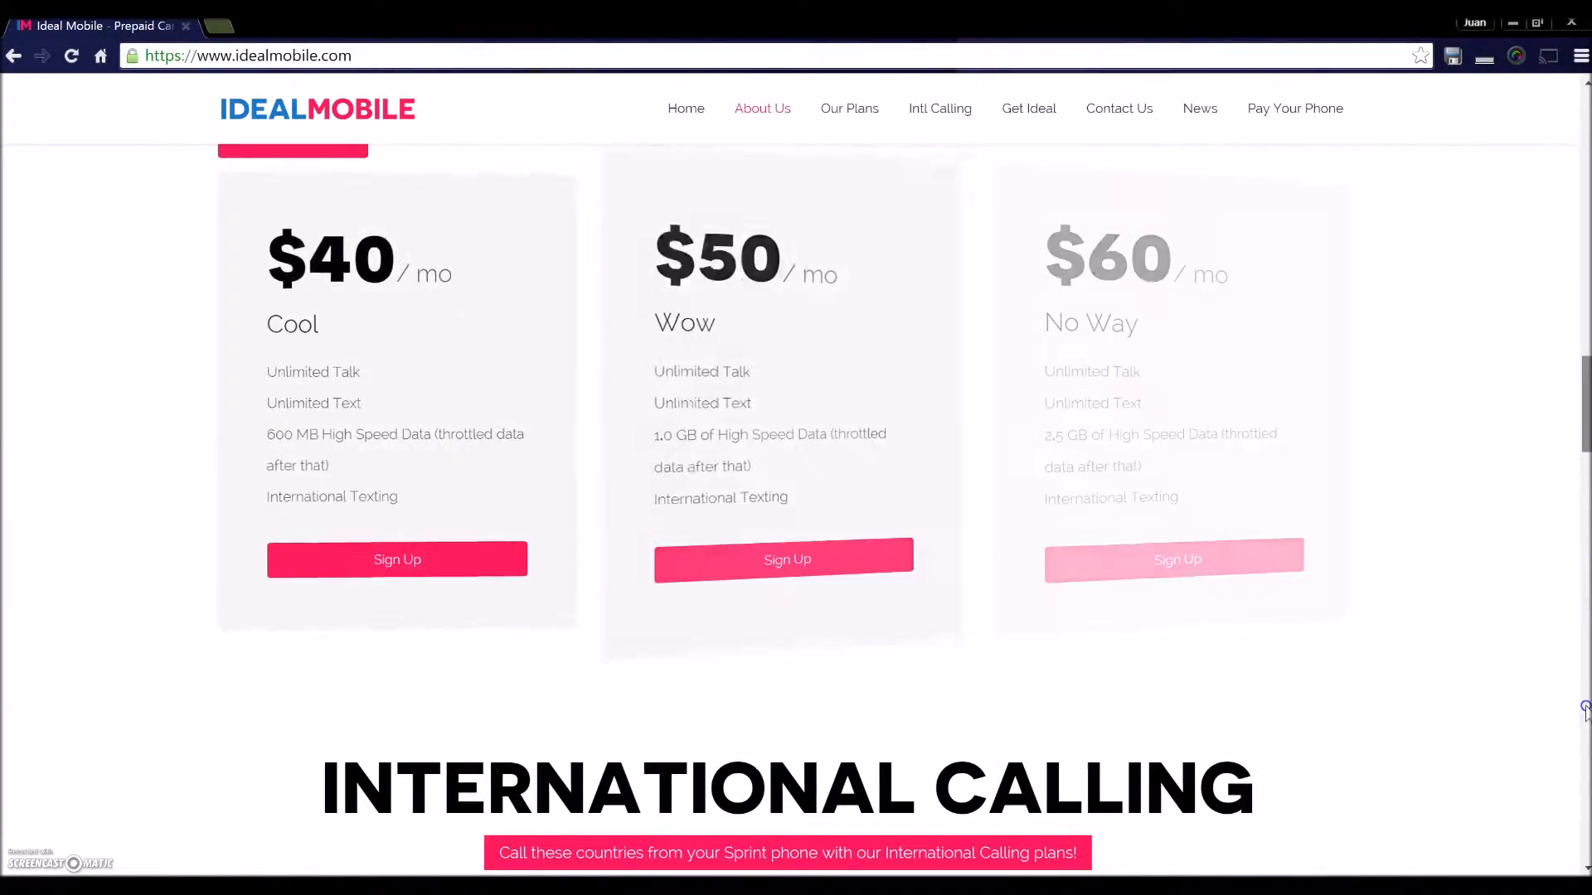
pyautogui.scroll(-15, 1585, 746)
pyautogui.scroll(-3, 1583, 767)
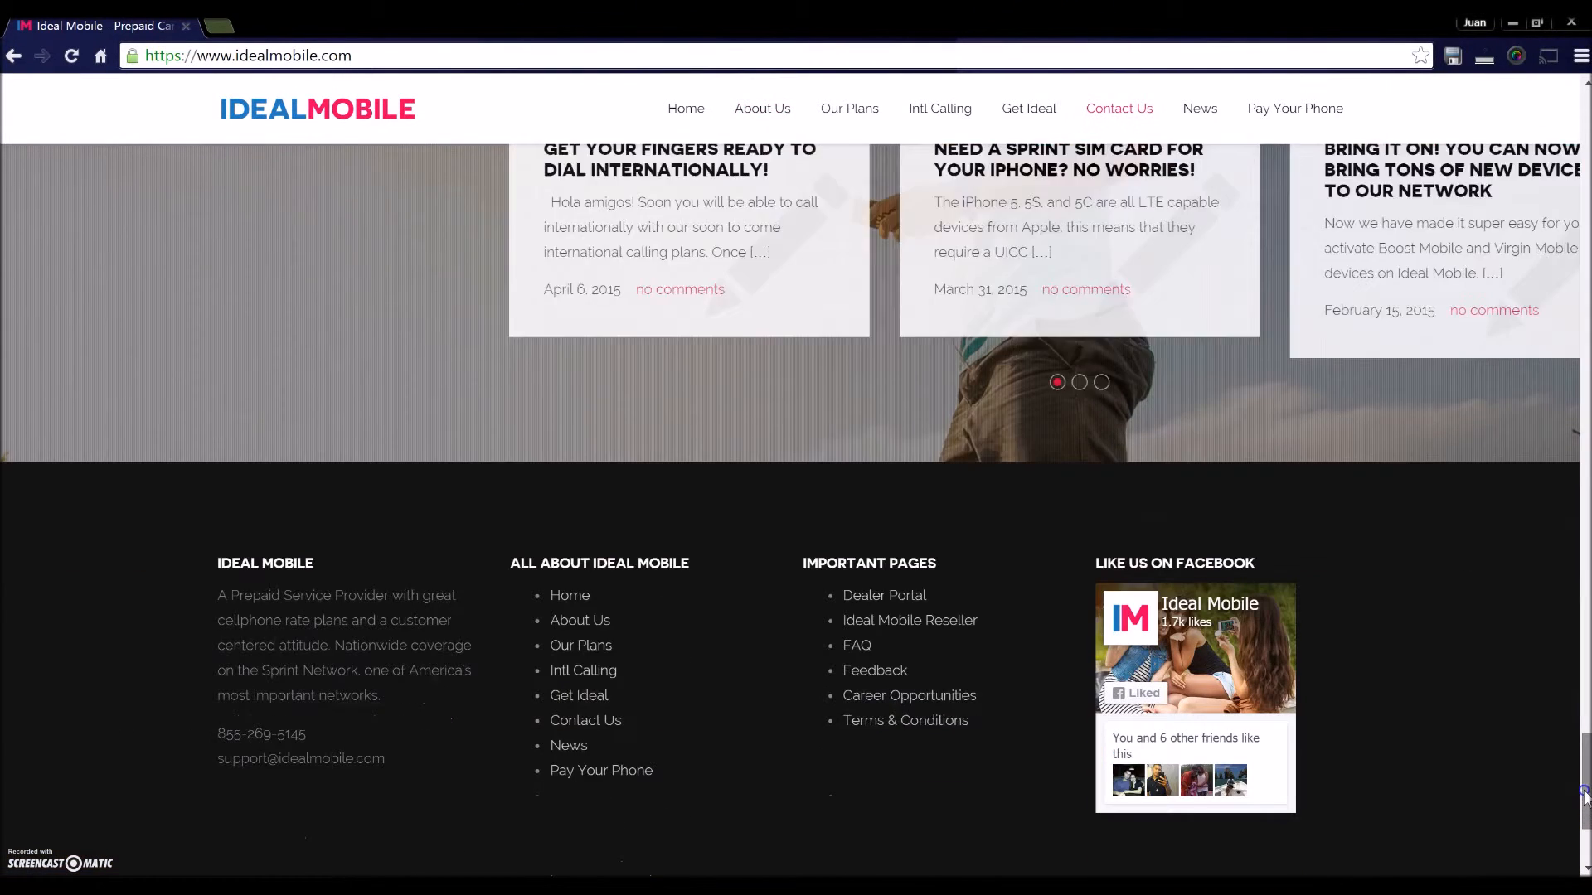
pyautogui.scroll(-2, 872, 580)
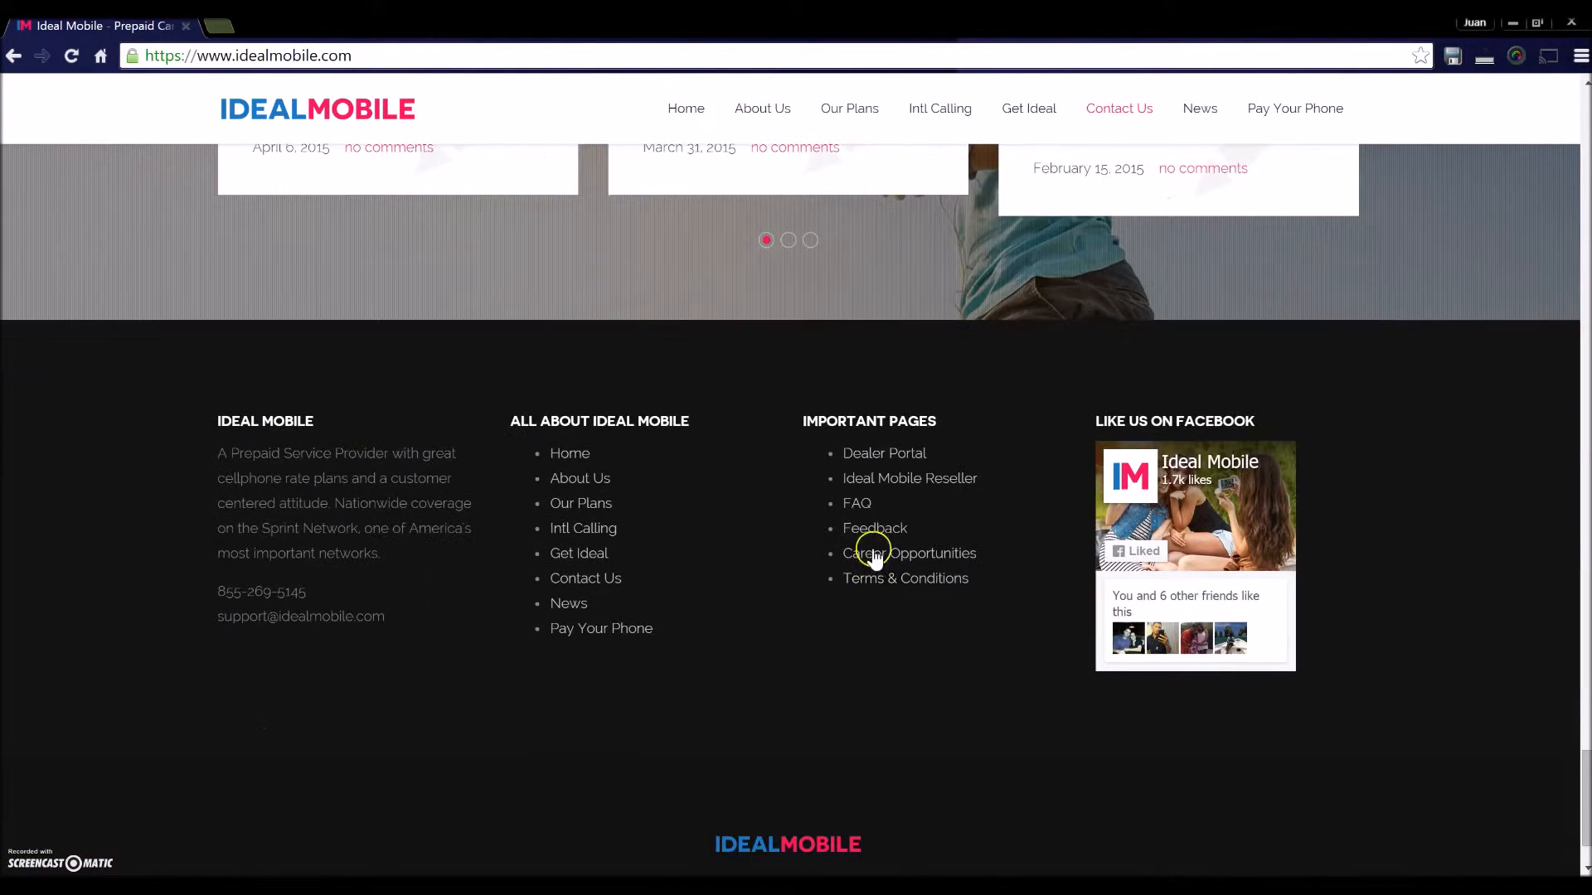
pyautogui.click(863, 456)
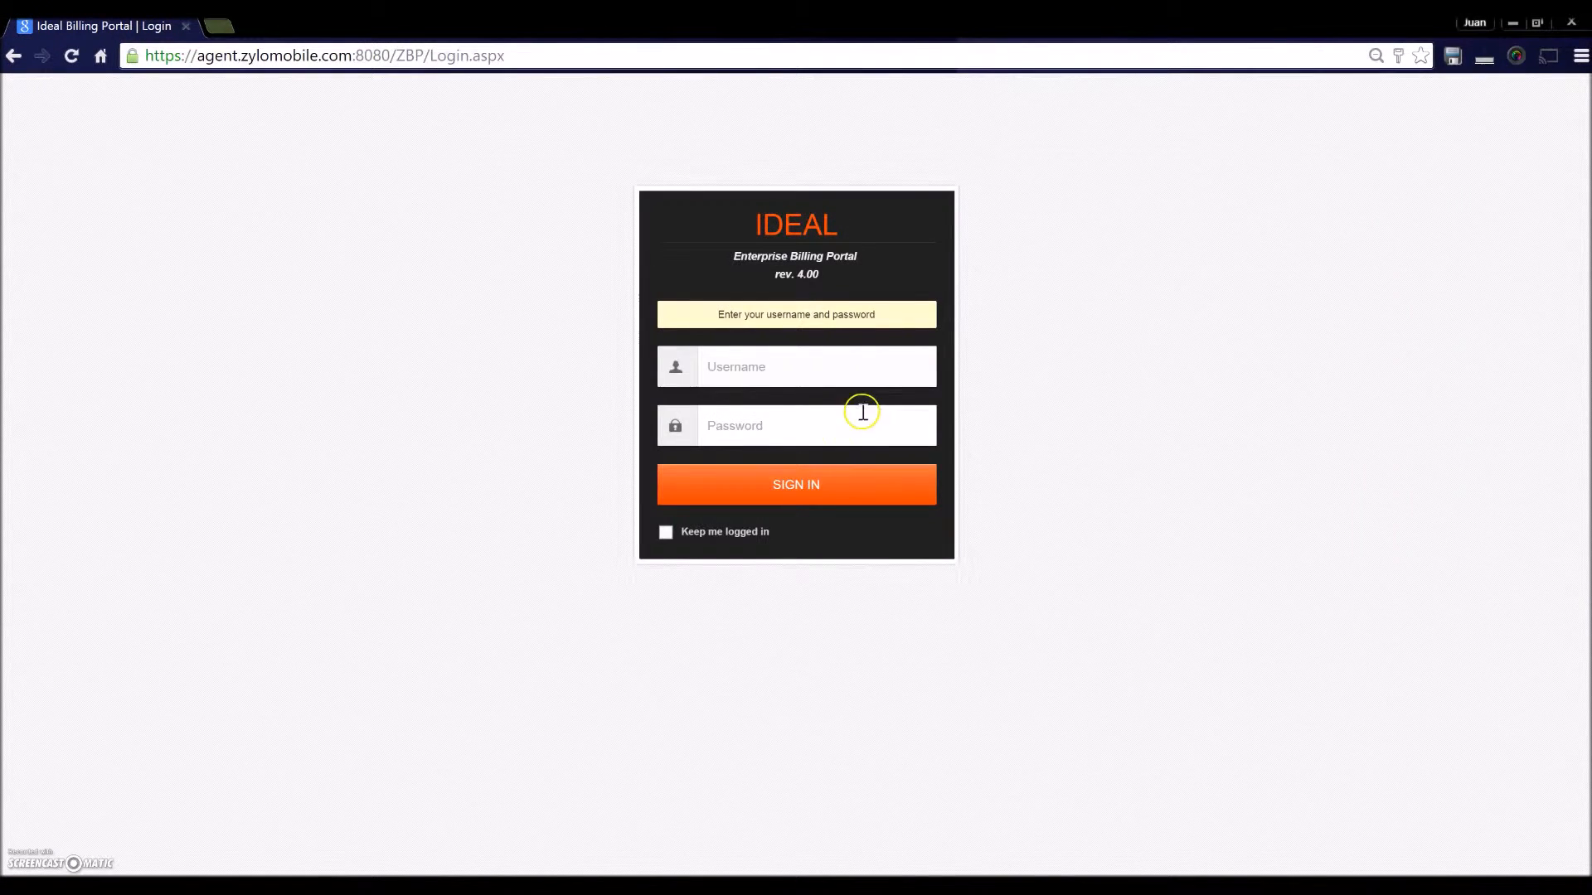
# - Sign in with the saved dealer username and the account password
pyautogui.click(851, 372)
pyautogui.click(842, 400)
pyautogui.click(821, 426)
pyautogui.write('•••••••••')
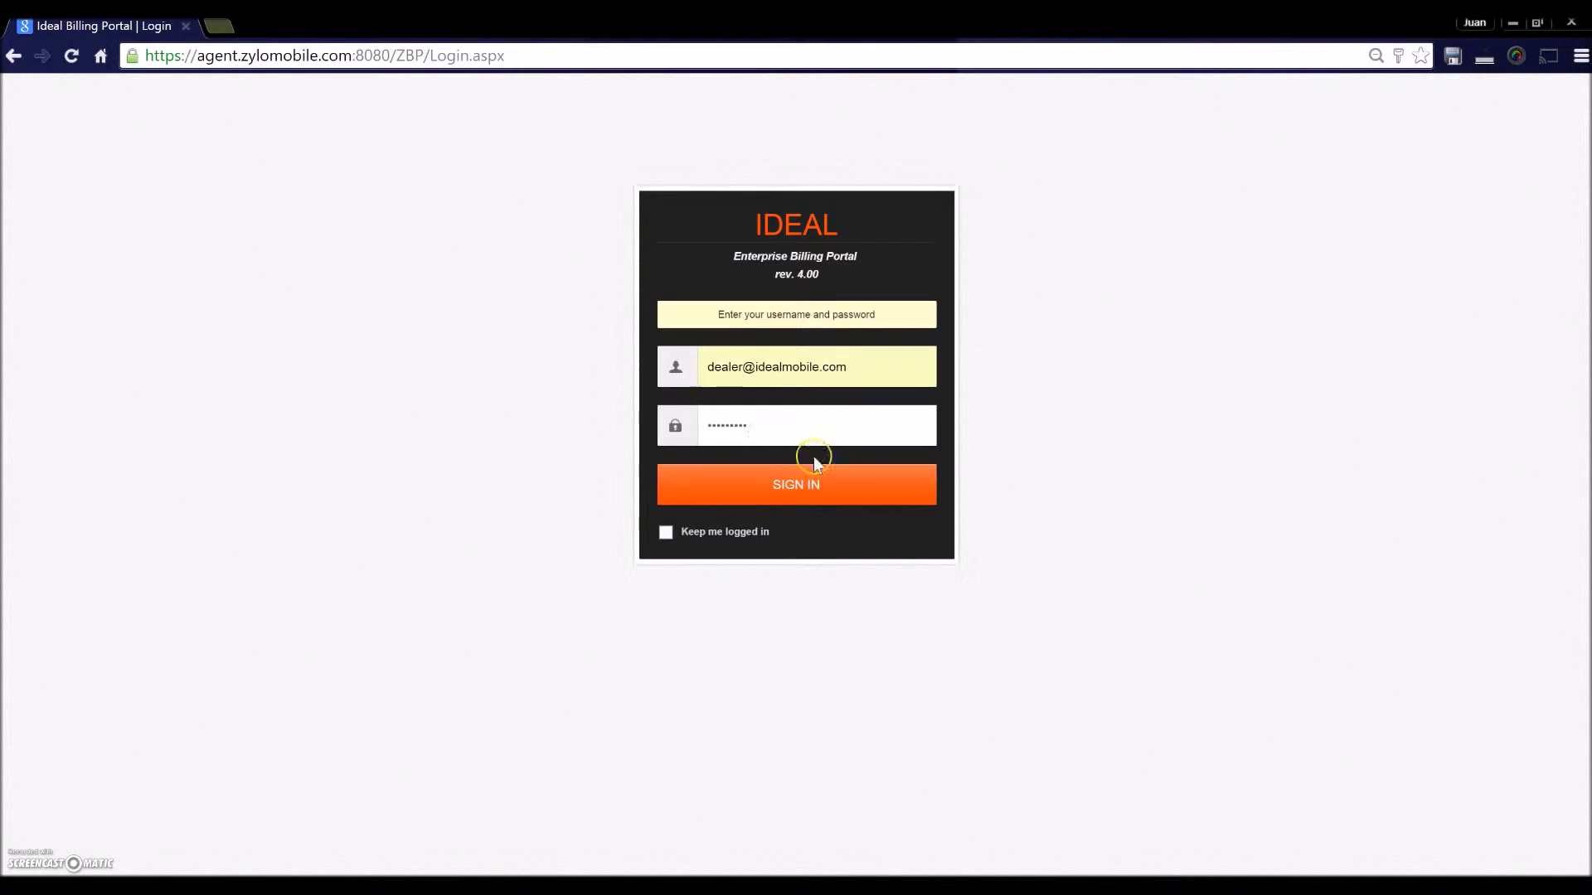
pyautogui.click(803, 495)
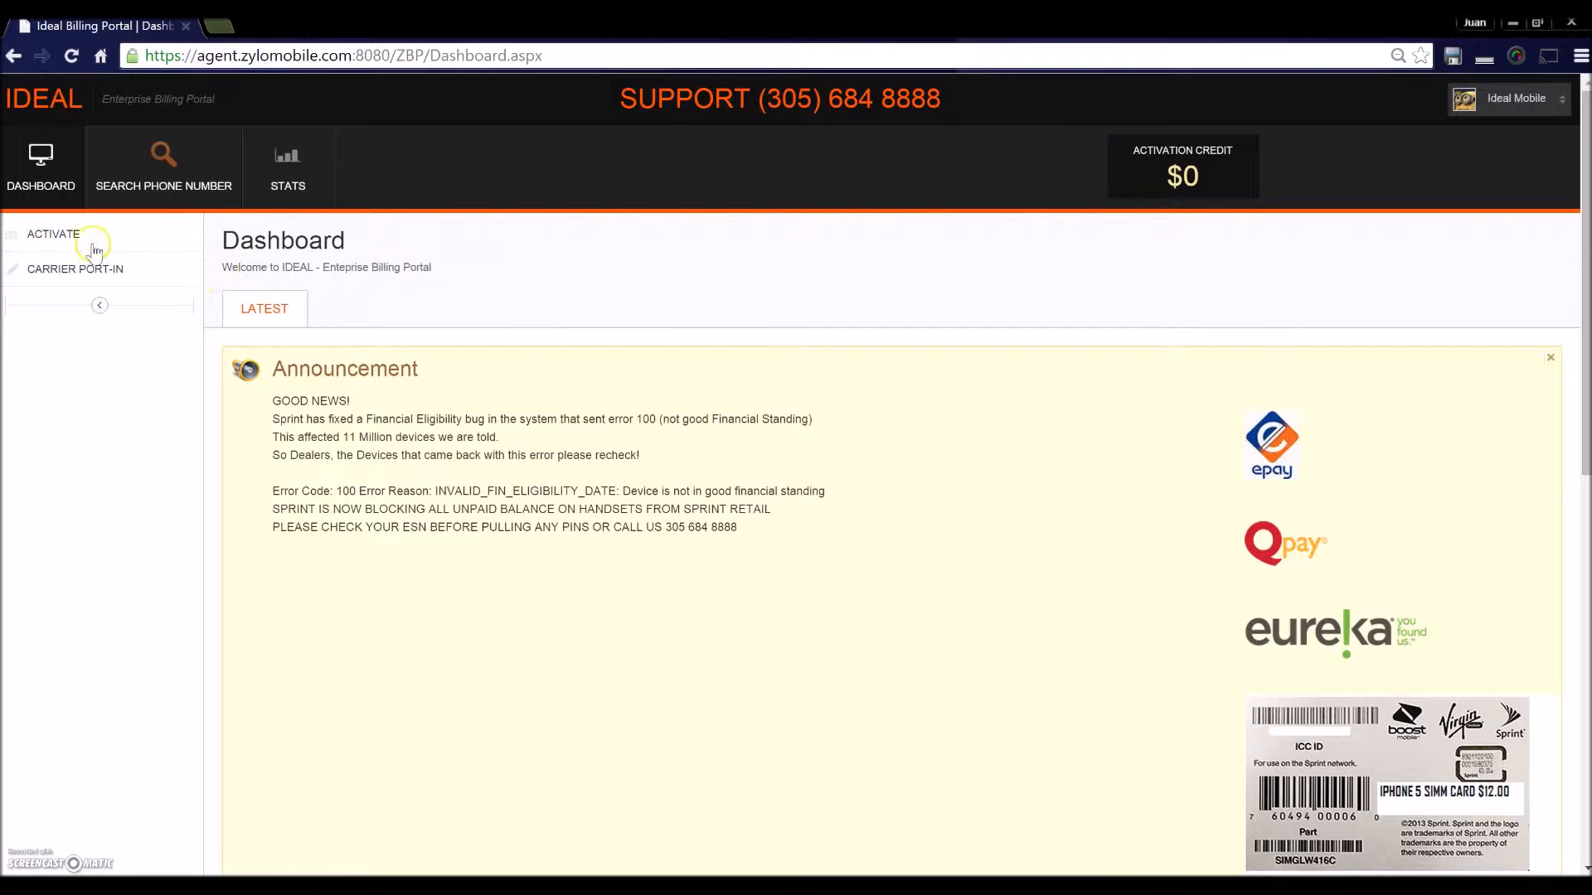
# - Go to ACTIVATE > CHECK YOUR ESN and place the cursor in the empty ESN field
pyautogui.click(54, 239)
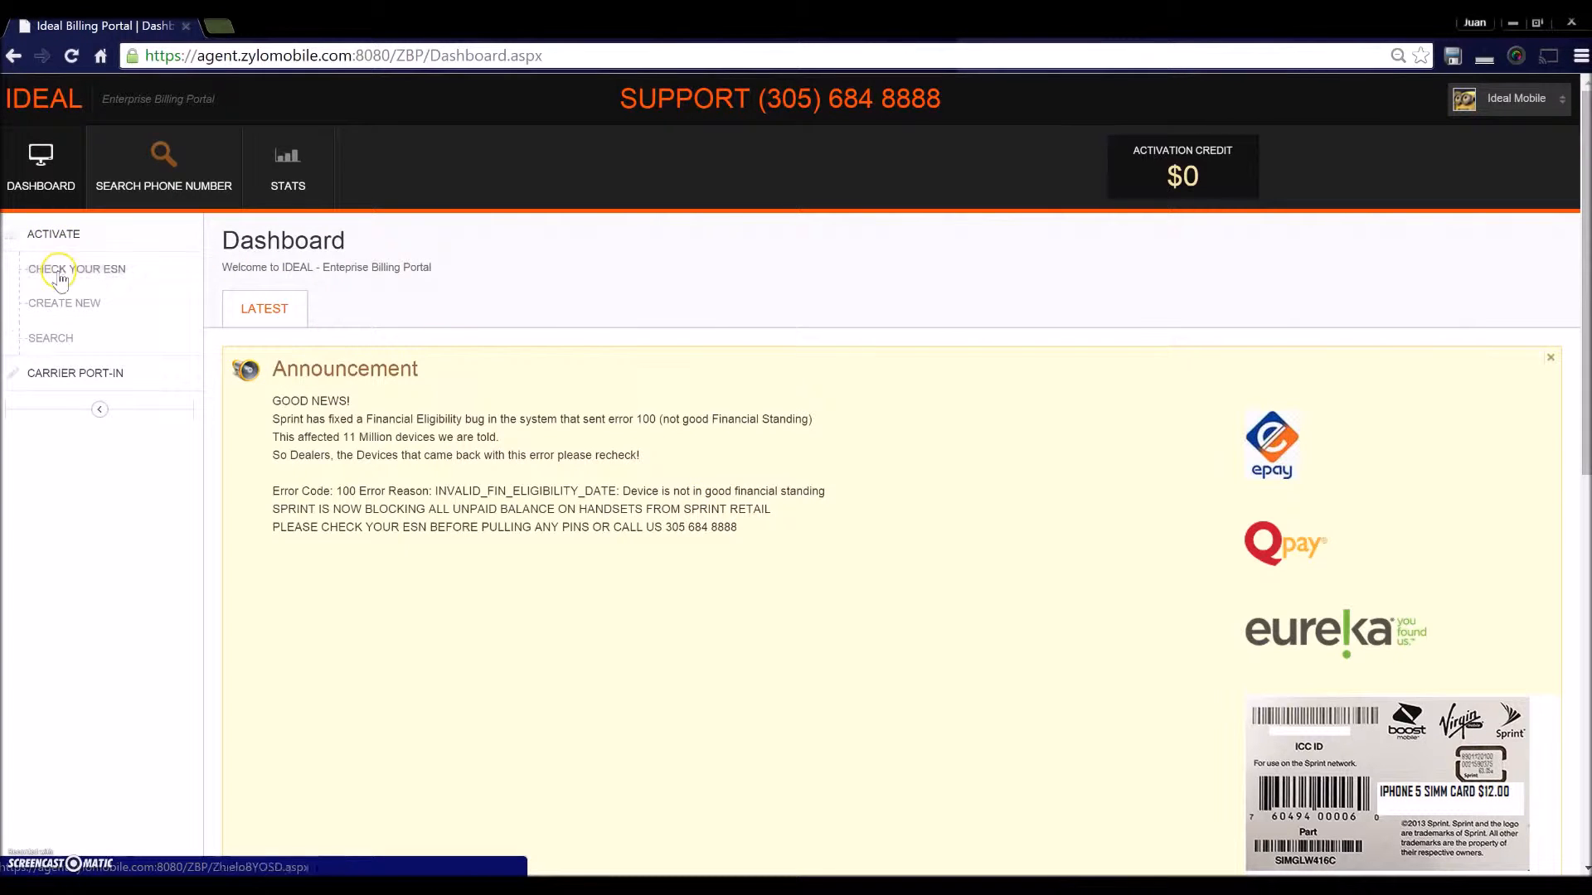
pyautogui.click(59, 282)
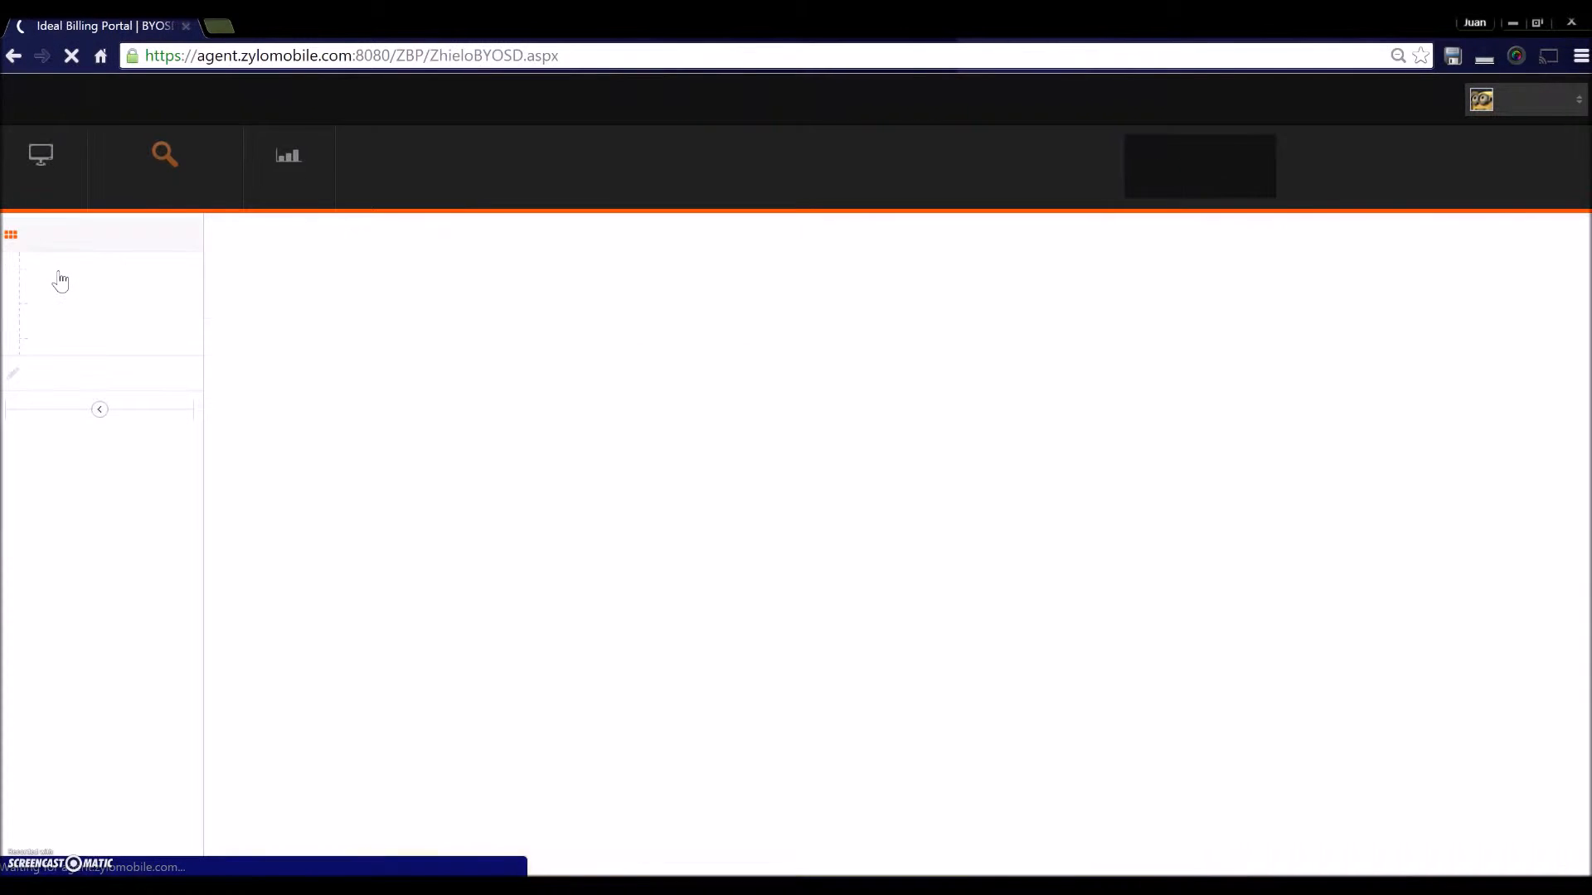
pyautogui.click(398, 519)
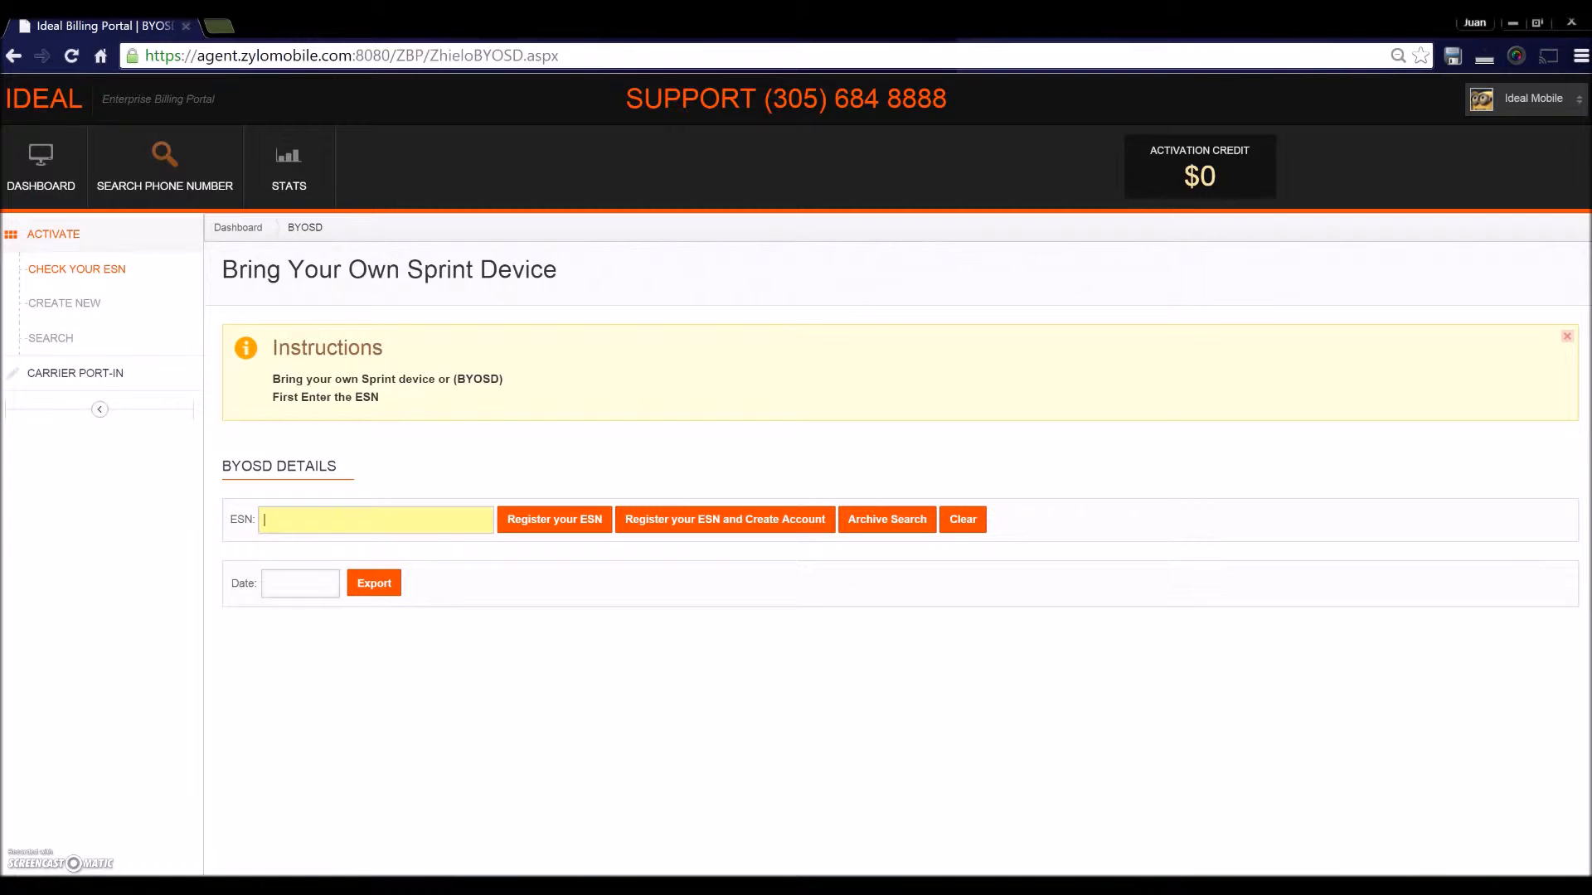
# - Paste the device's ESN from the notes, register it, then start a new account
pyautogui.click(440, 886)
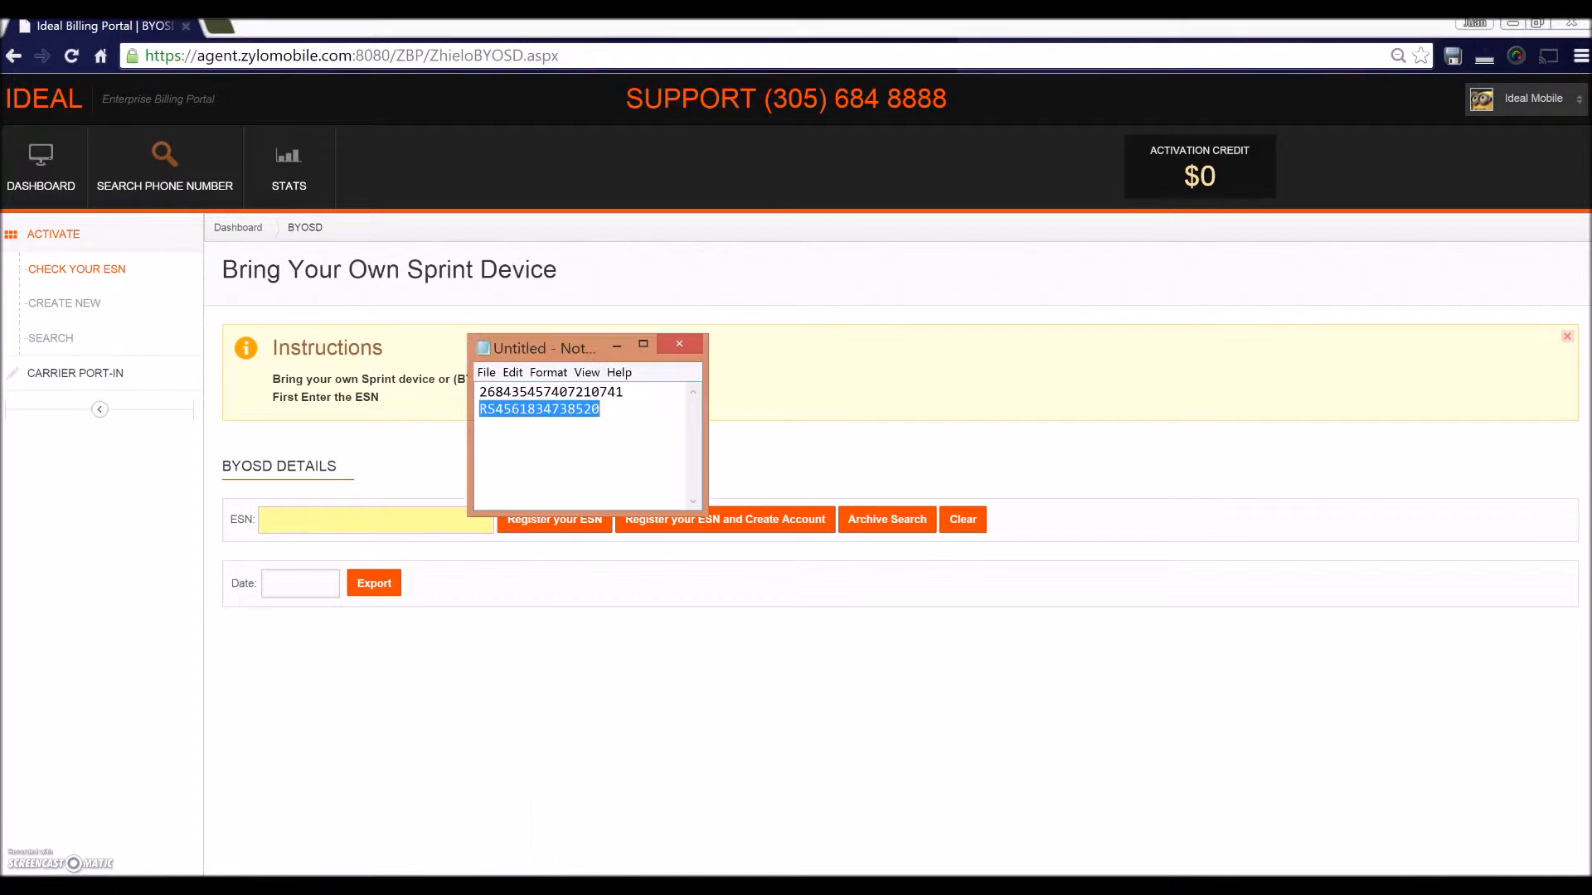
pyautogui.doubleClick(553, 390)
pyautogui.hotkey('ctrl', 'c')
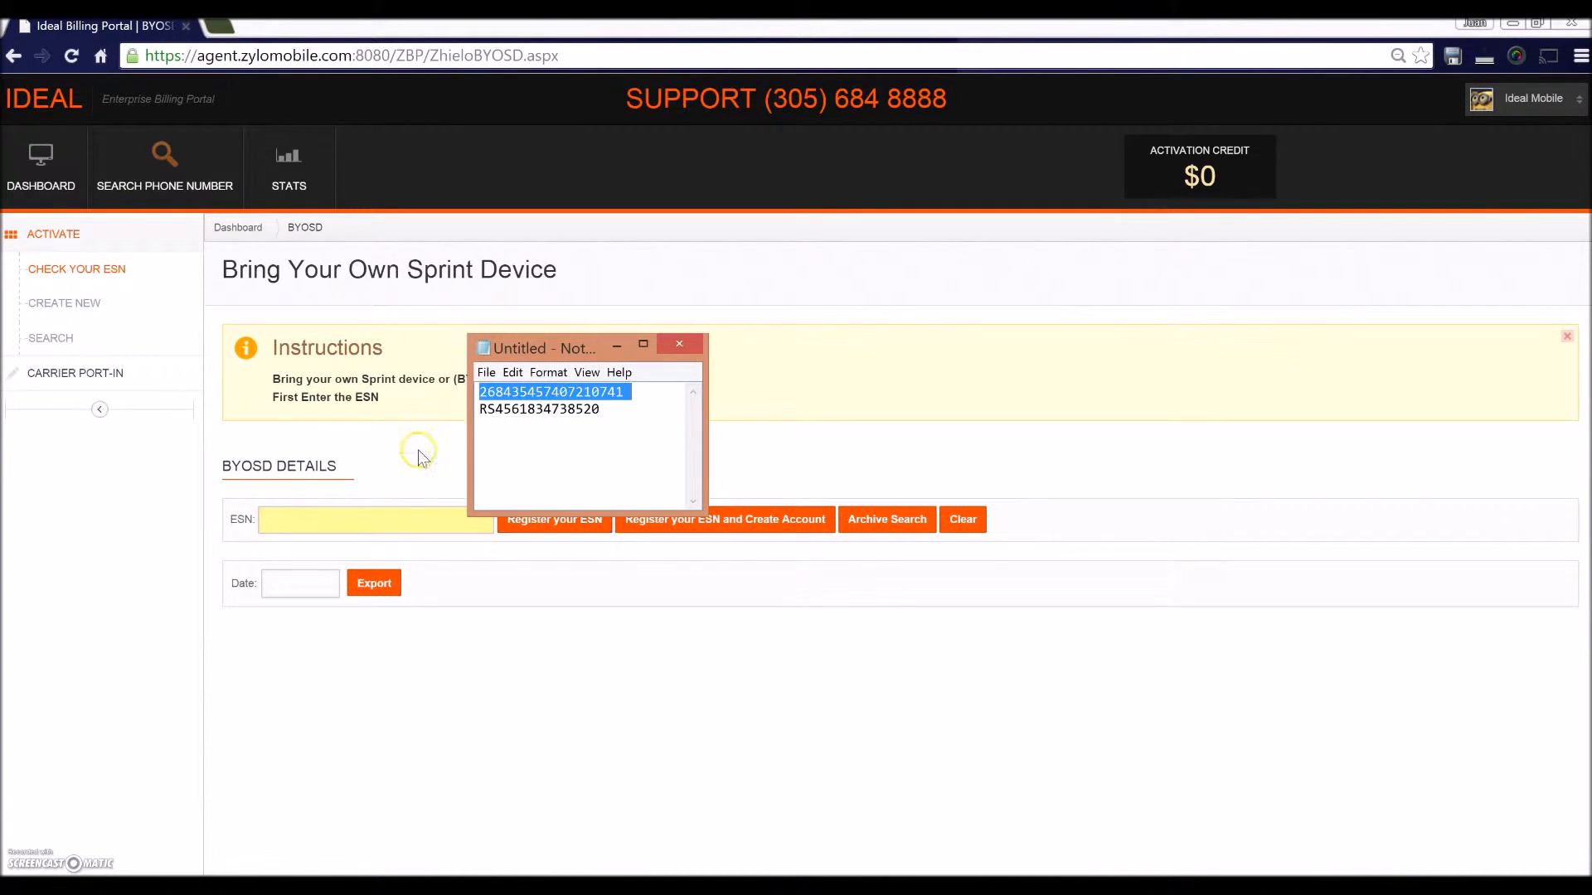
pyautogui.click(399, 517)
pyautogui.hotkey('ctrl', 'v')
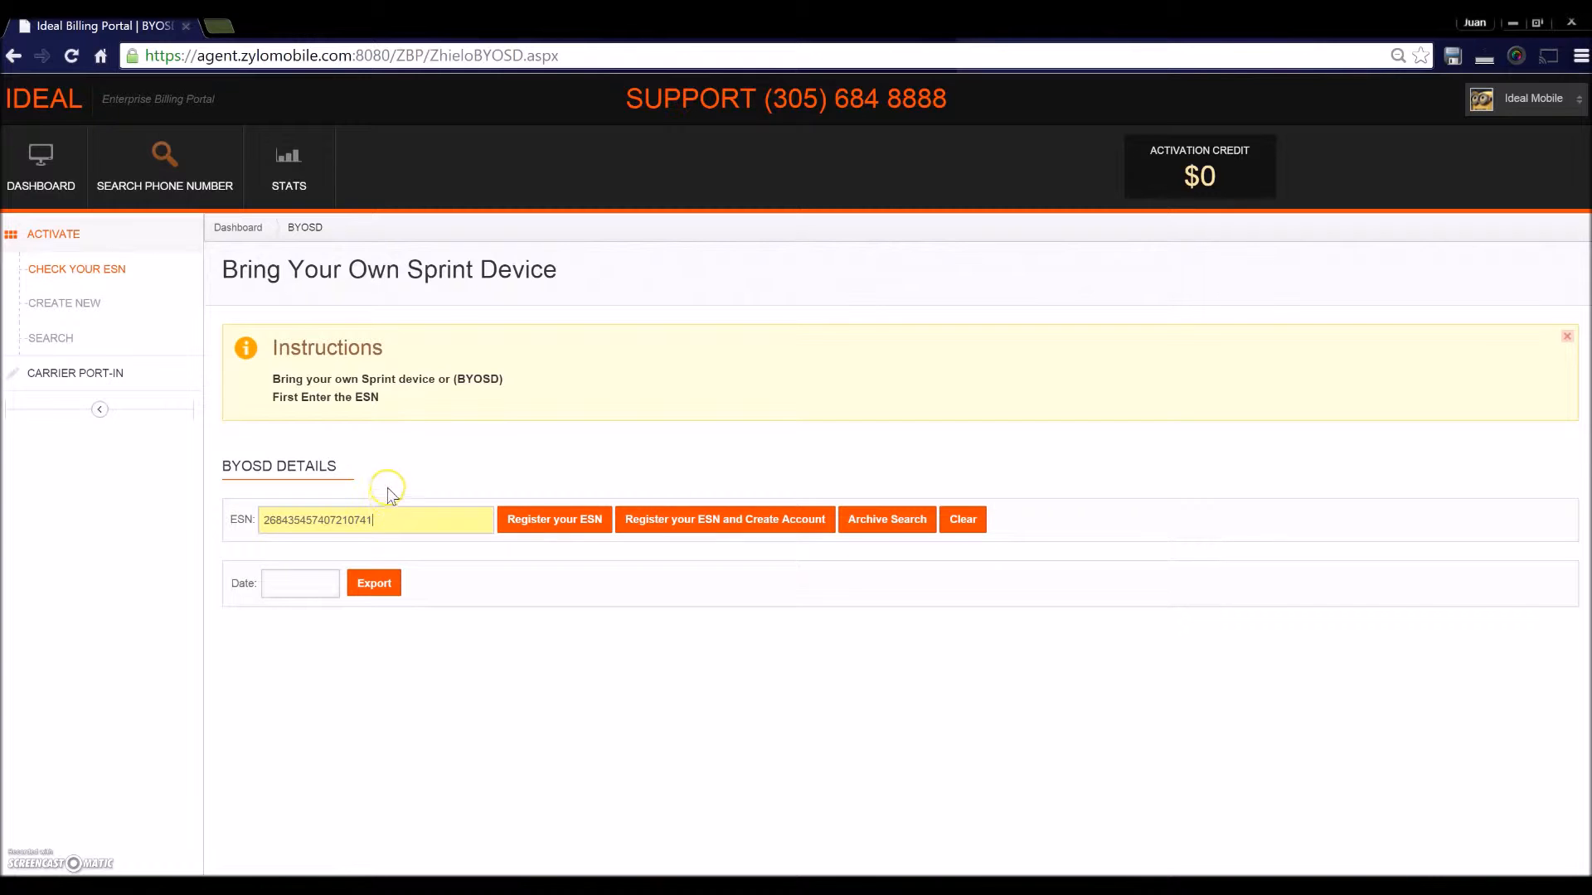
pyautogui.click(558, 537)
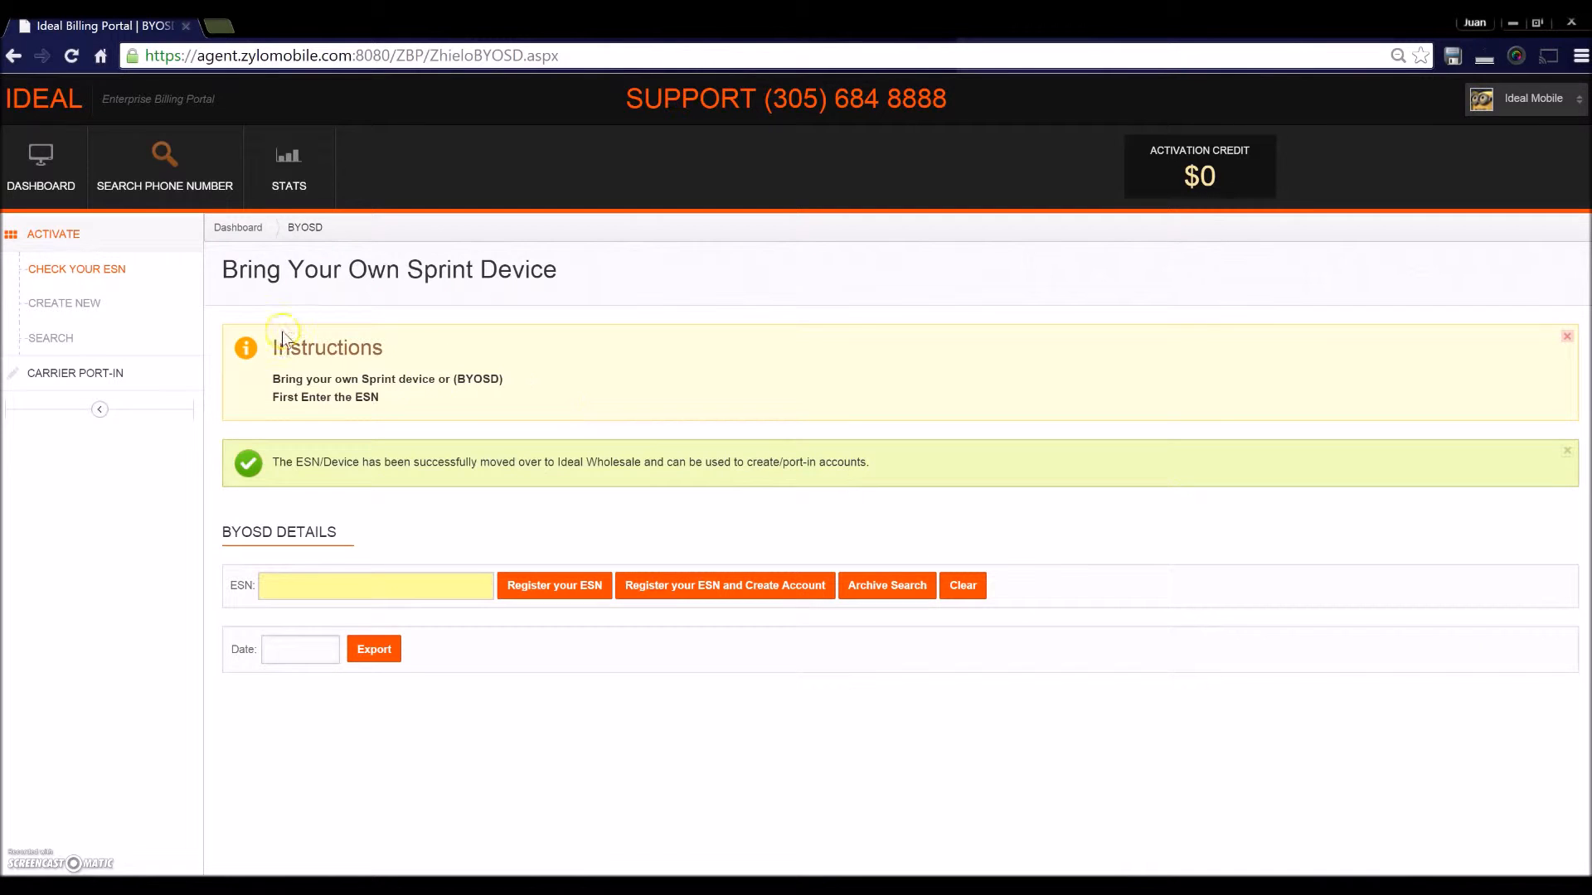
pyautogui.click(73, 307)
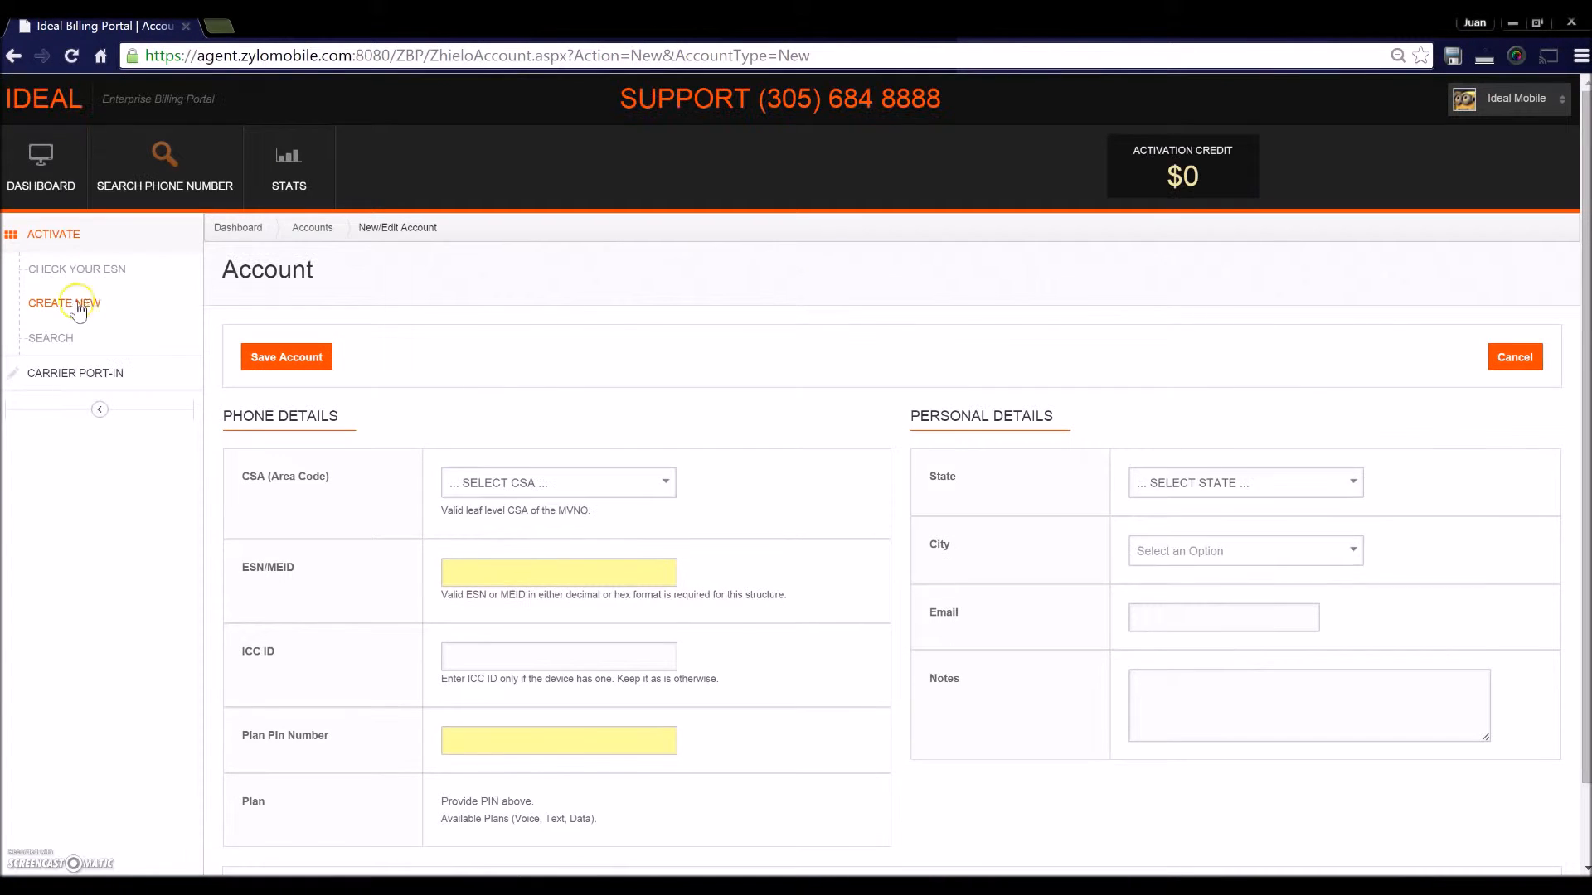
# - Set the account's CSA area code to MIAMIA 305
pyautogui.scroll(-1, 692, 320)
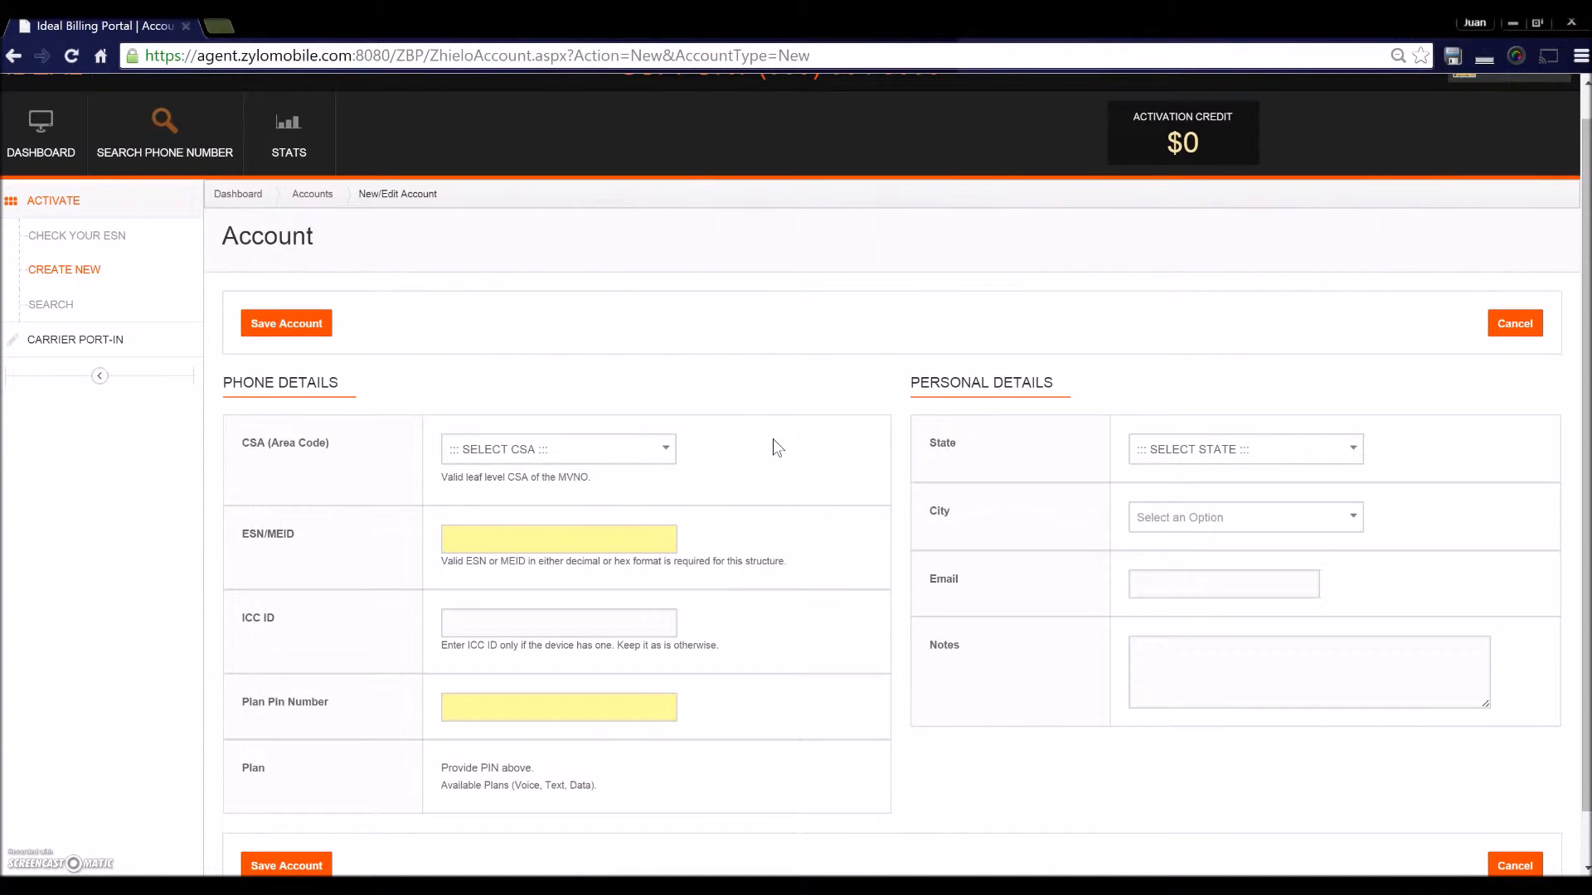
pyautogui.click(673, 458)
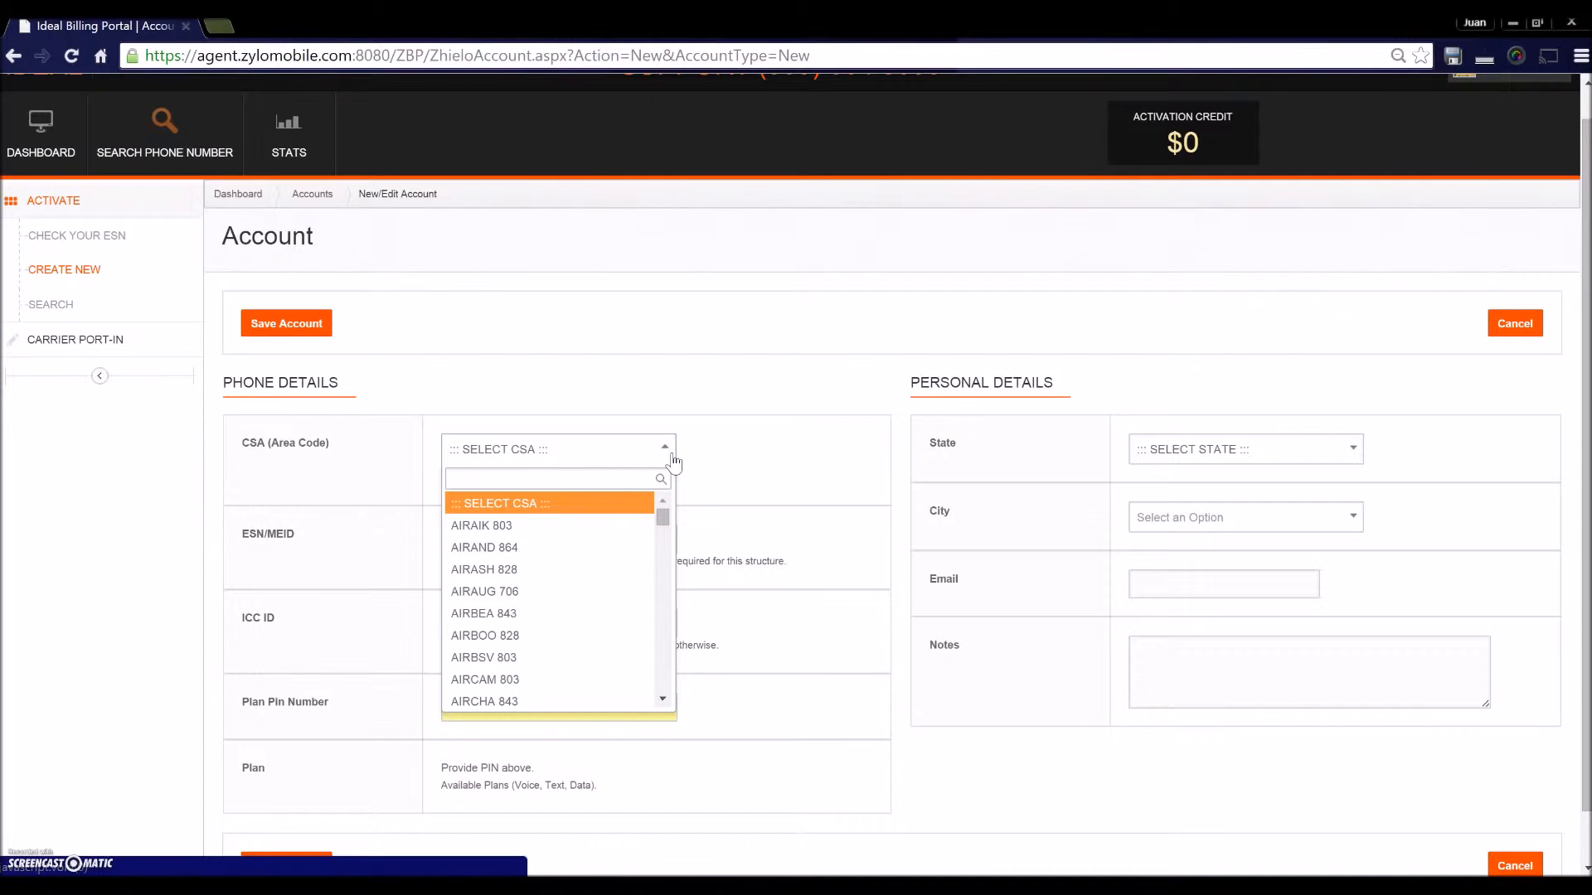
pyautogui.write('305')
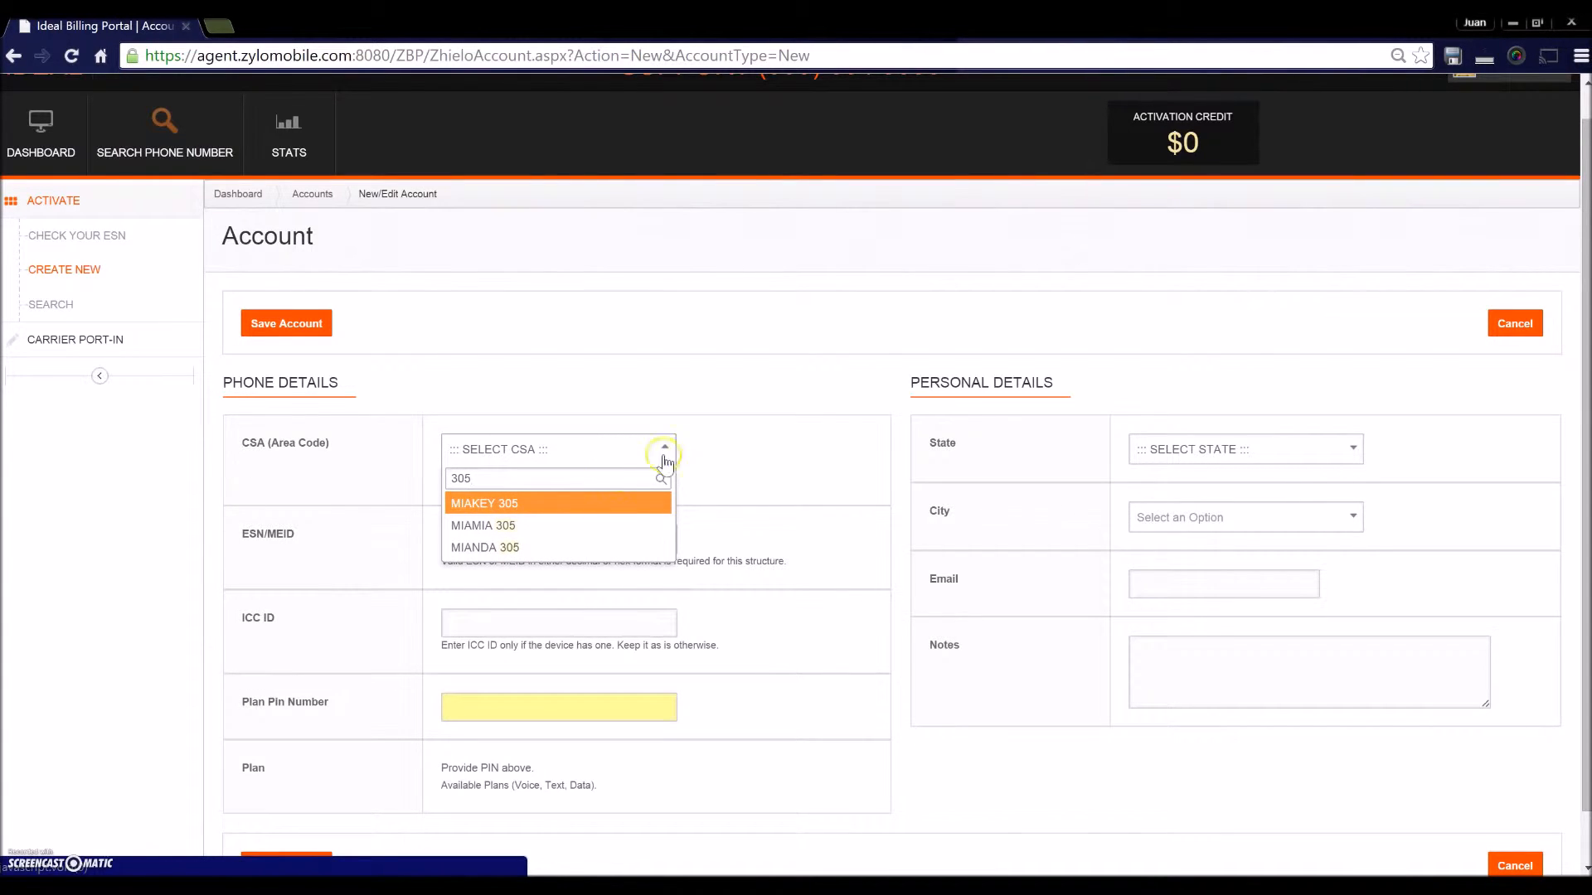
pyautogui.click(480, 507)
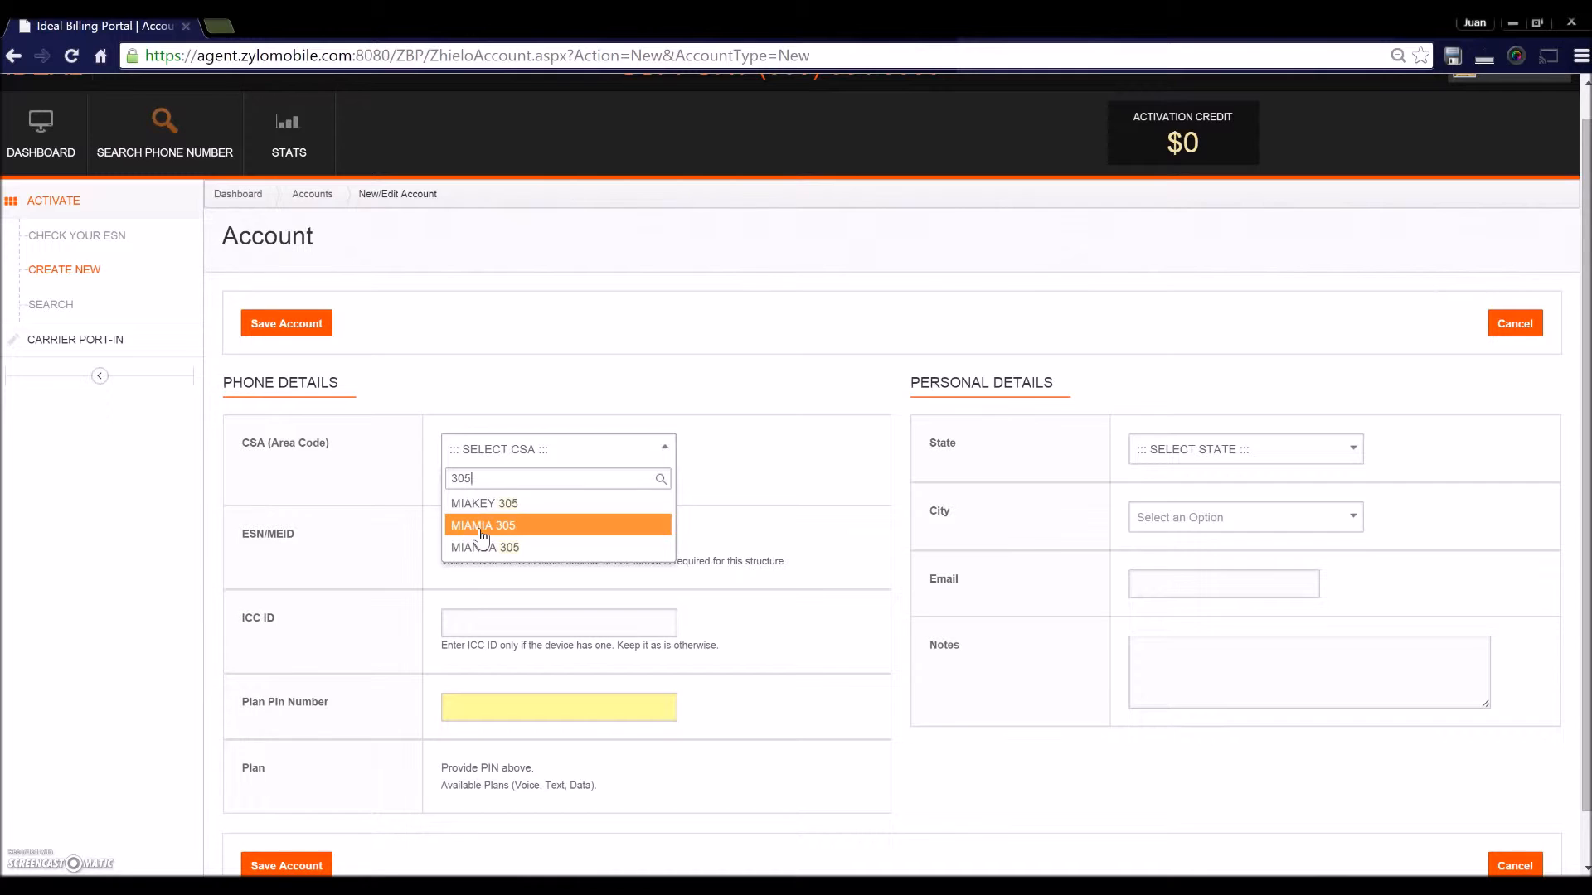
pyautogui.click(481, 531)
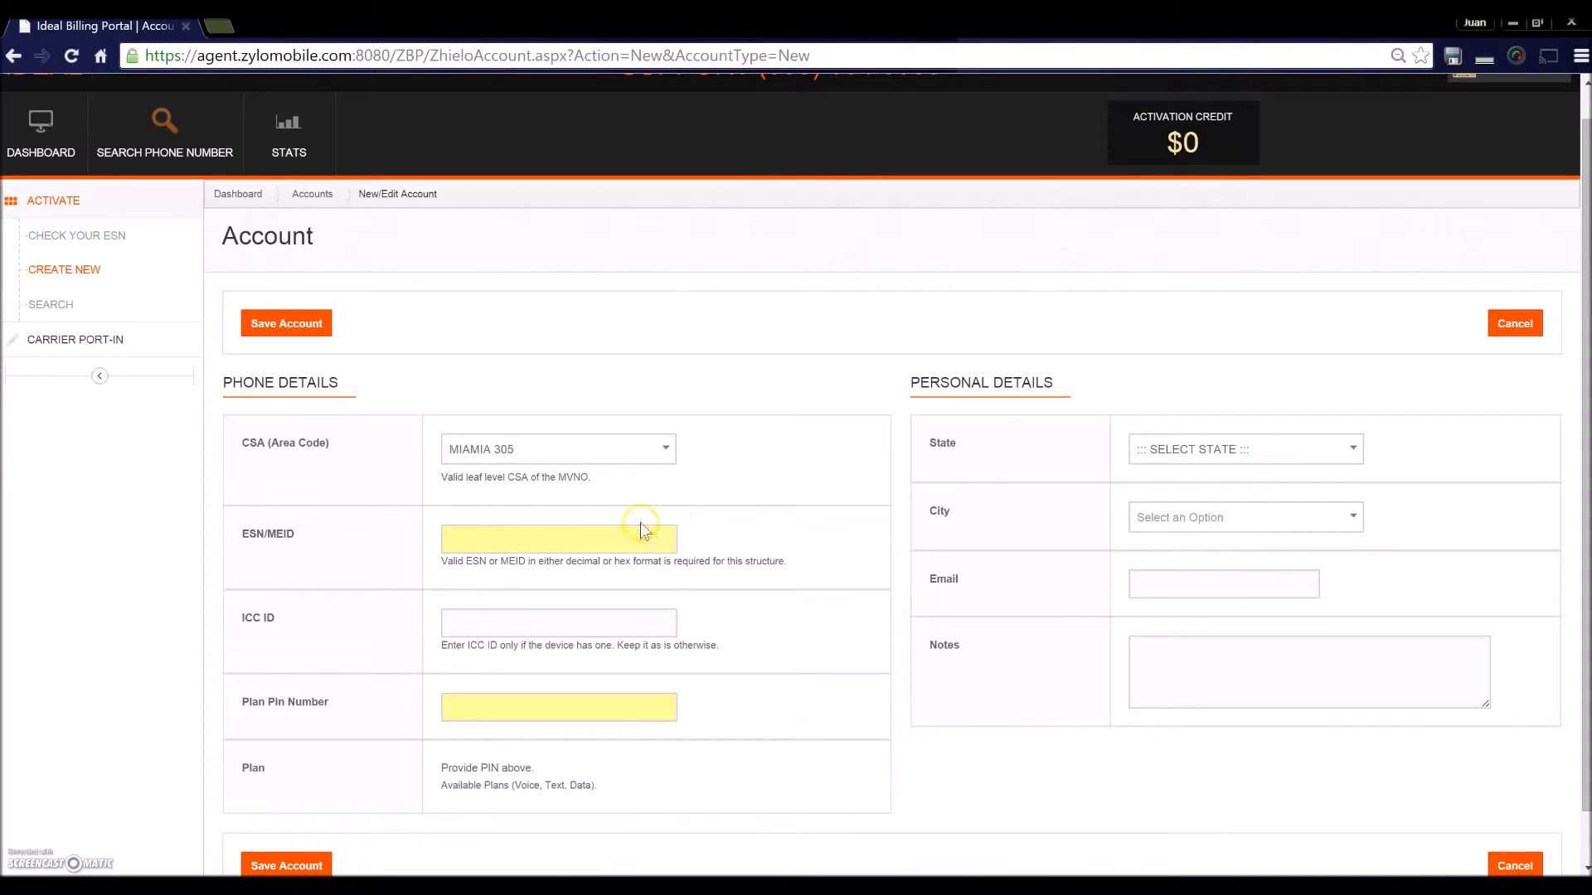
pyautogui.click(552, 538)
pyautogui.click(465, 887)
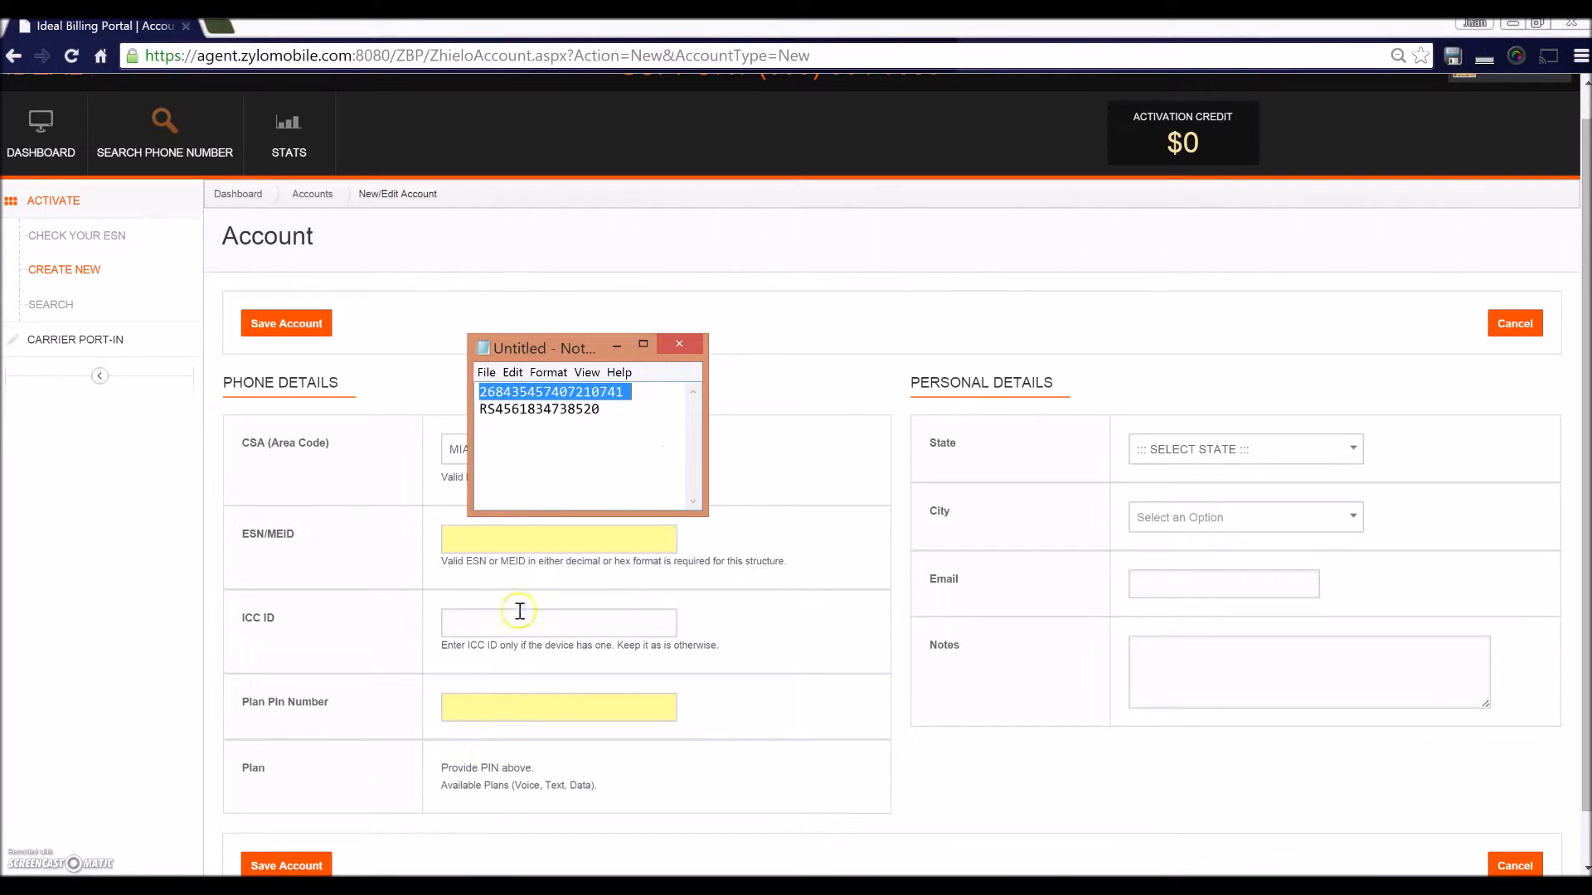
pyautogui.click(817, 488)
pyautogui.click(573, 548)
pyautogui.hotkey('ctrl', 'v')
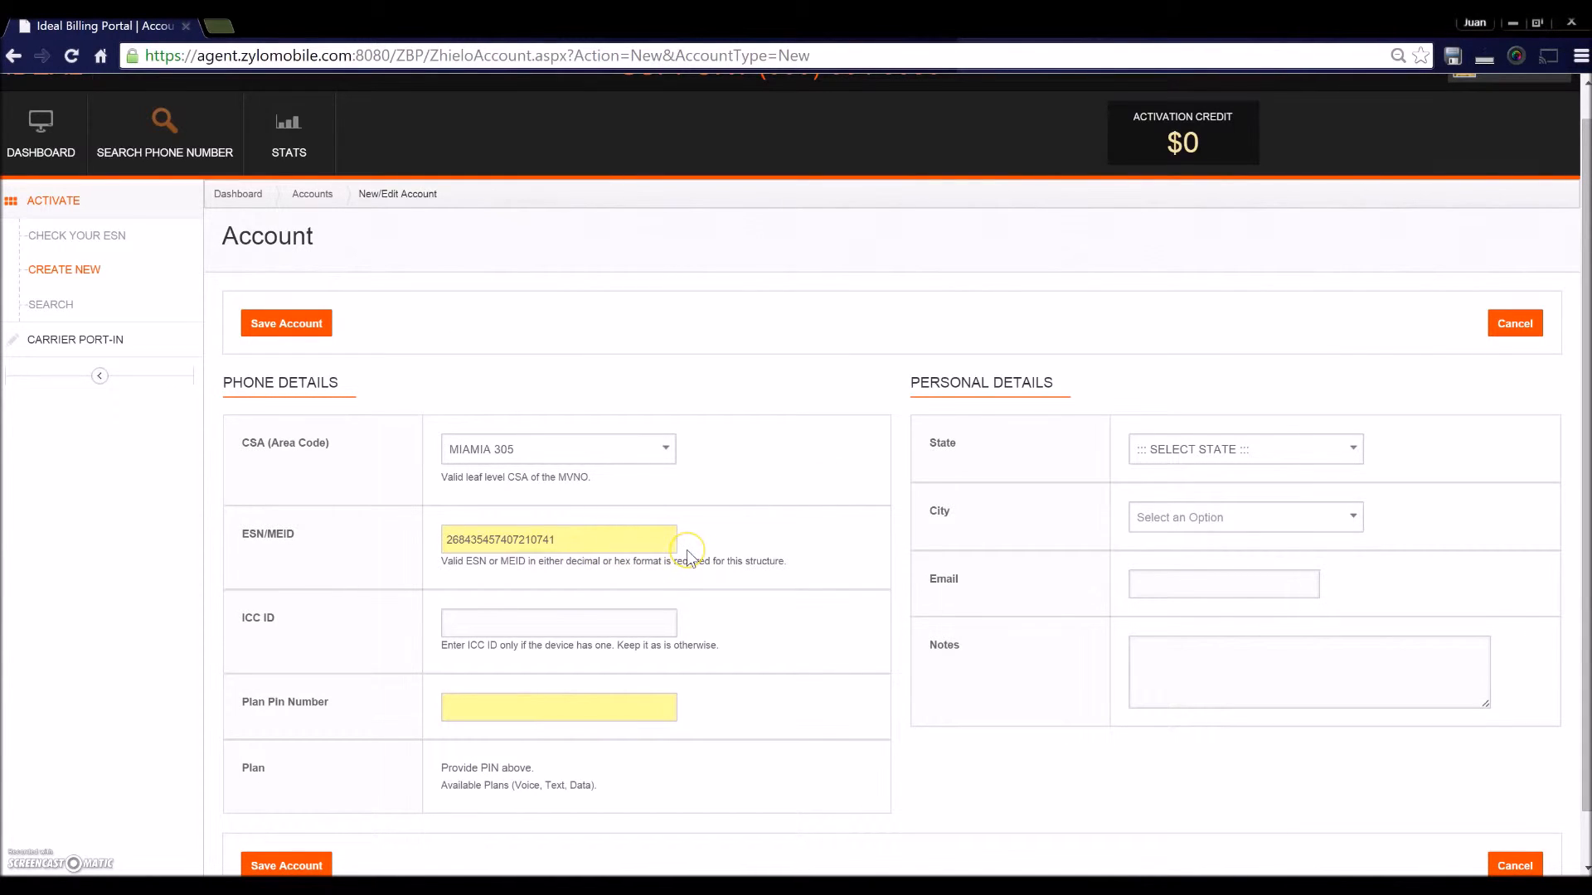
pyautogui.press('BackSpace')
pyautogui.scroll(-1, 781, 596)
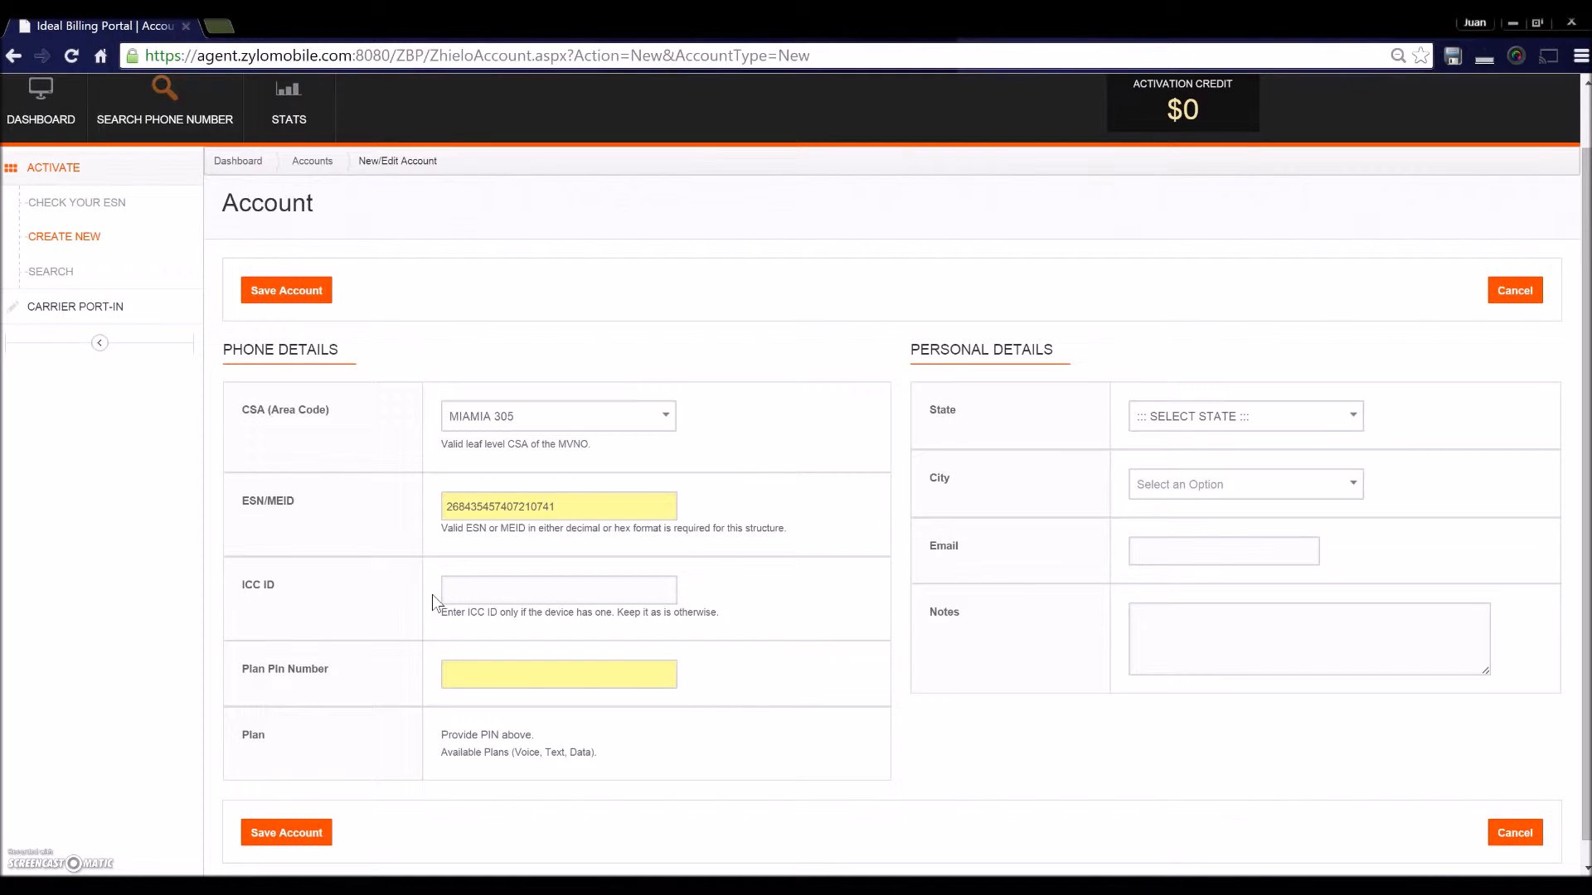
pyautogui.scroll(-1, 365, 646)
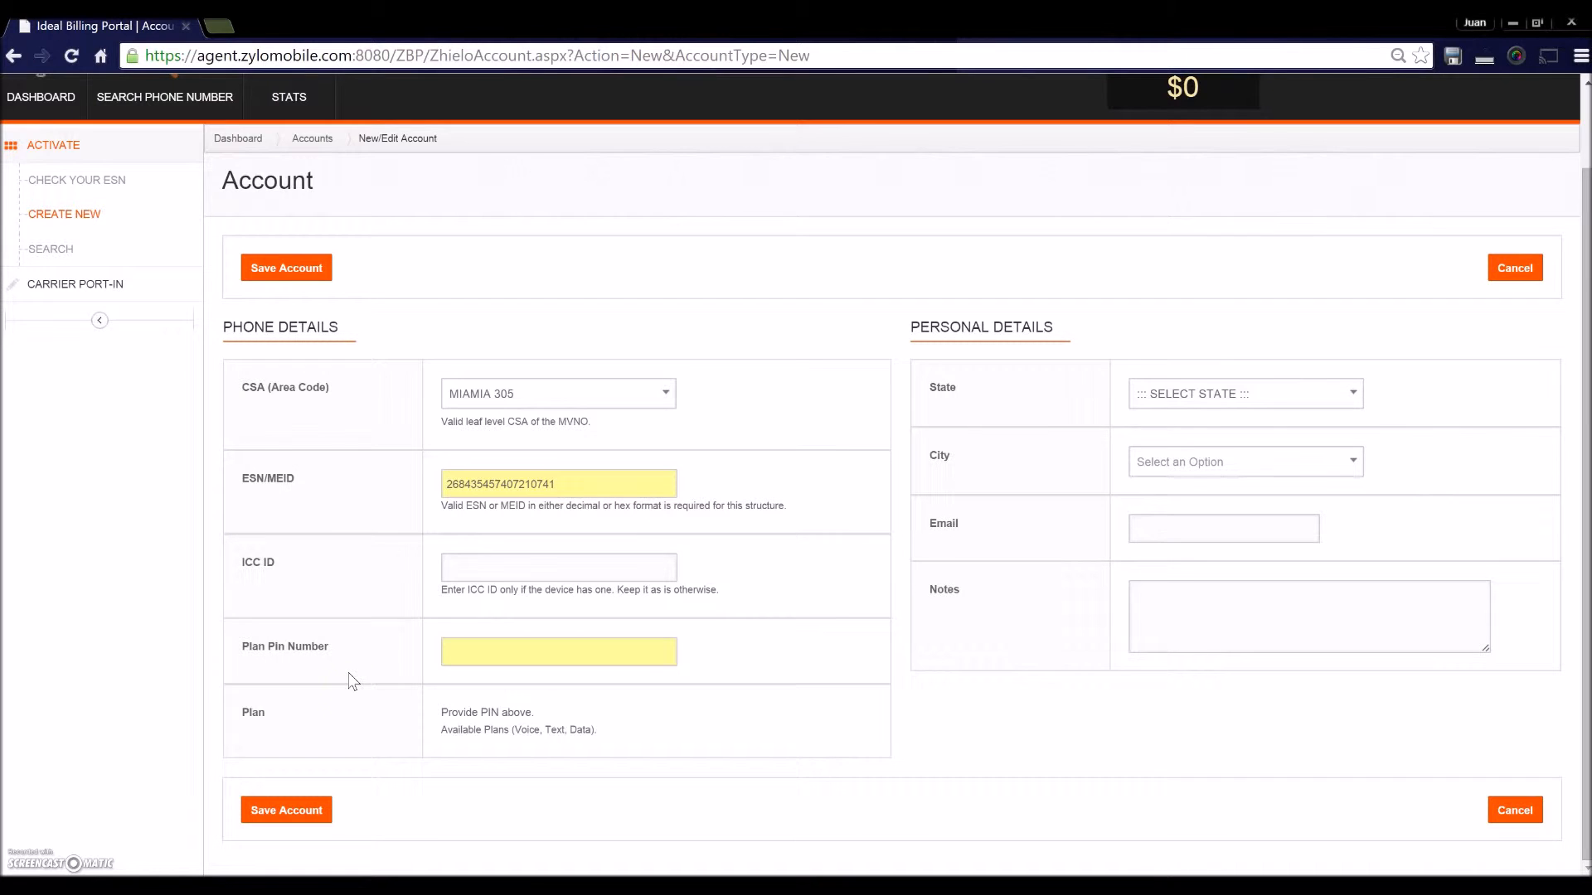
# - Paste the plan PIN from the notes into Plan Pin Number to load the $50 Unlimited plan
pyautogui.hotkey('alt', 'Tab')
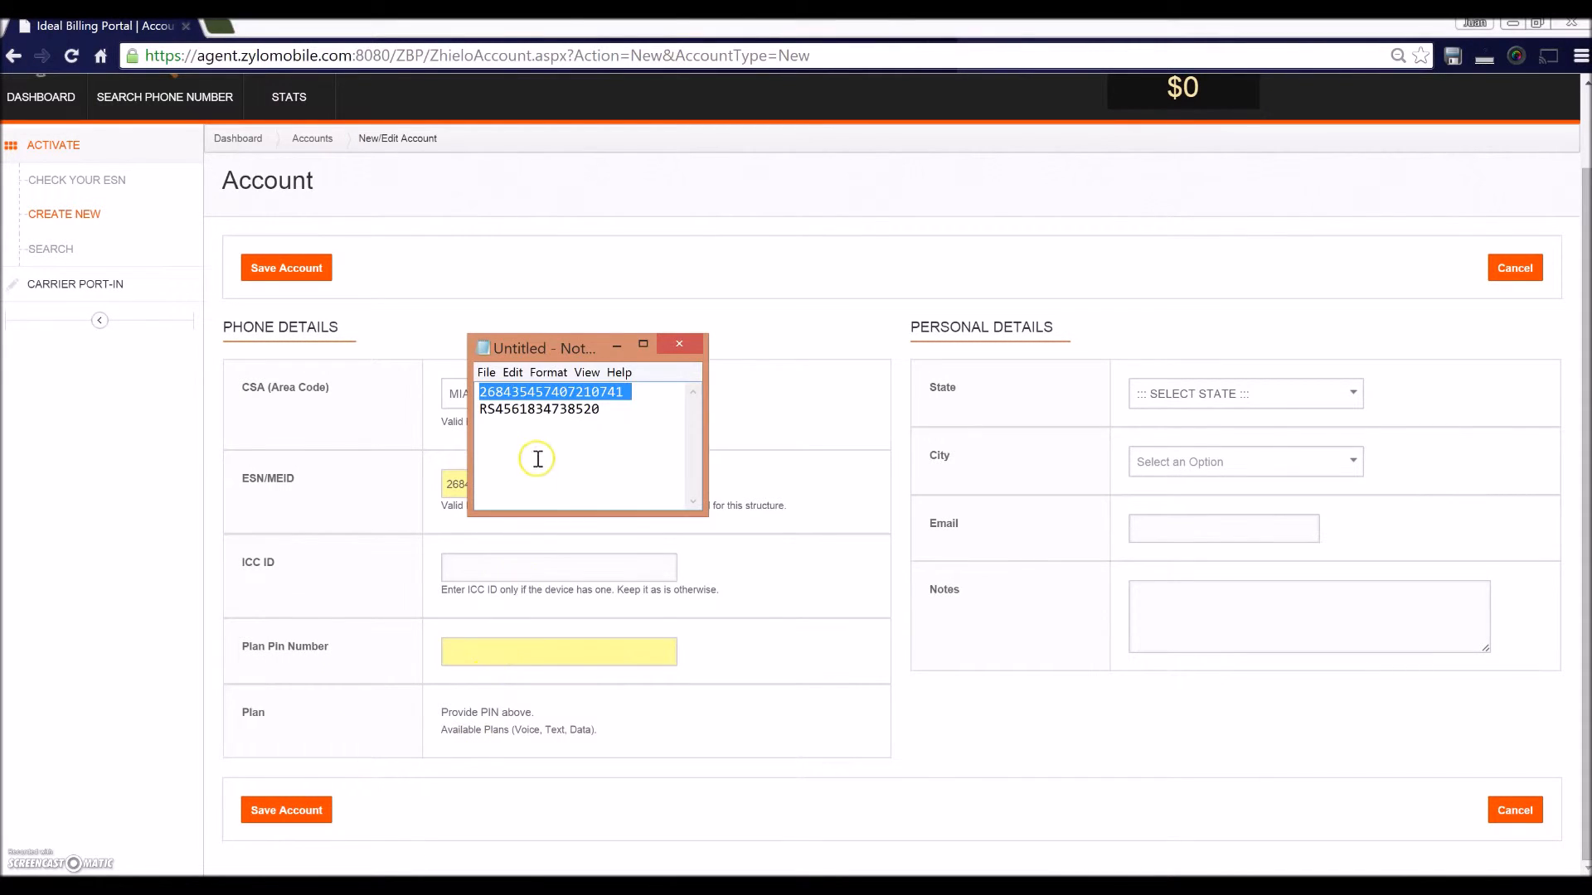
pyautogui.doubleClick(533, 408)
pyautogui.hotkey('ctrl', 'c')
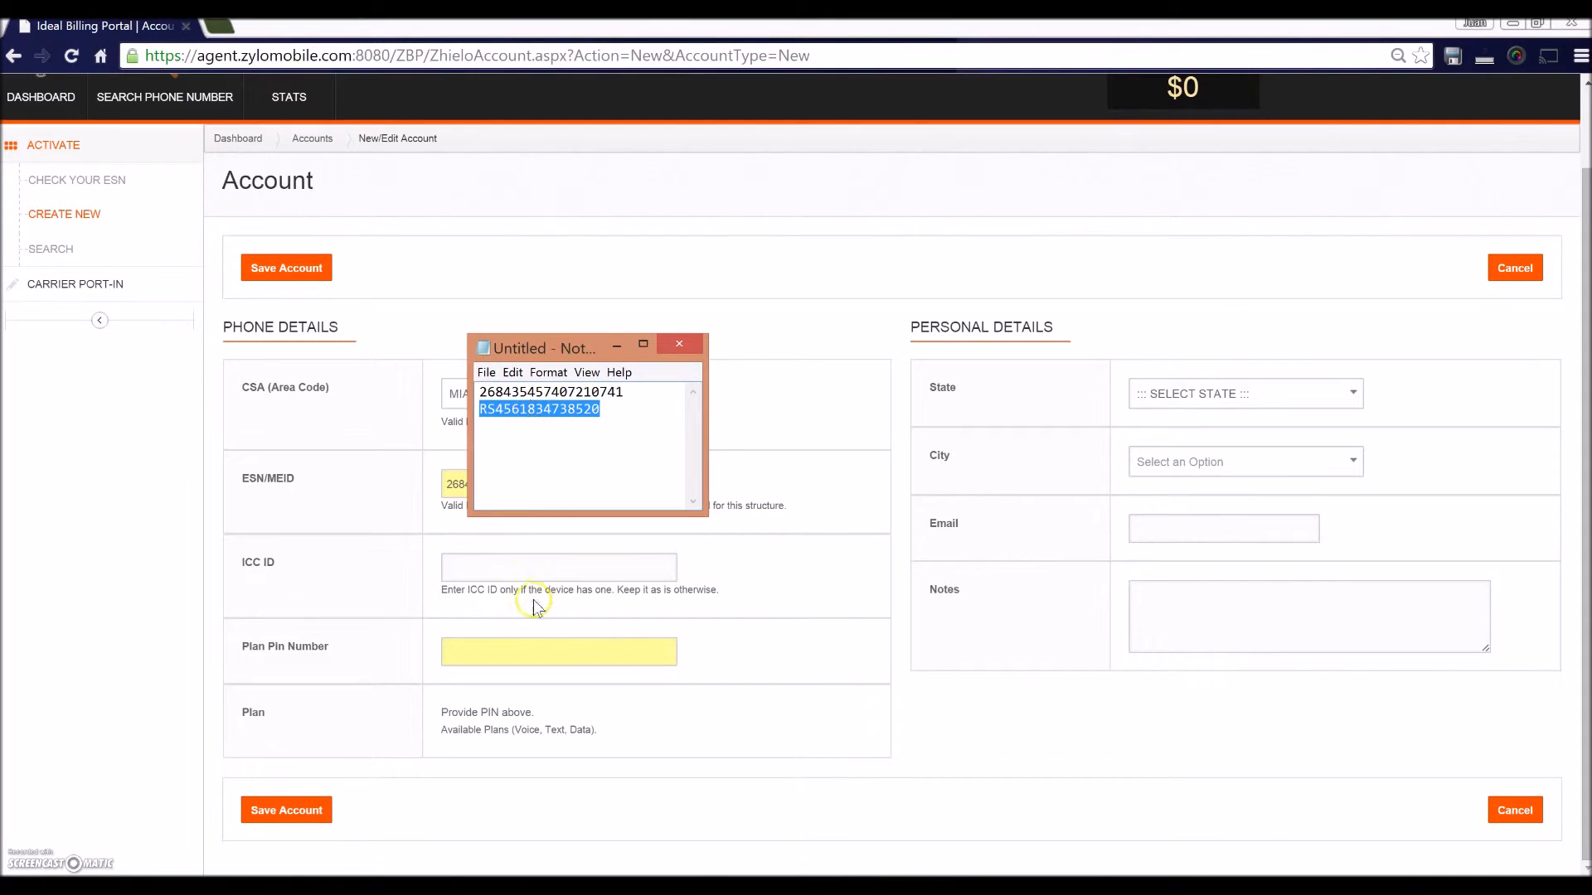
pyautogui.click(518, 650)
pyautogui.hotkey('ctrl', 'v')
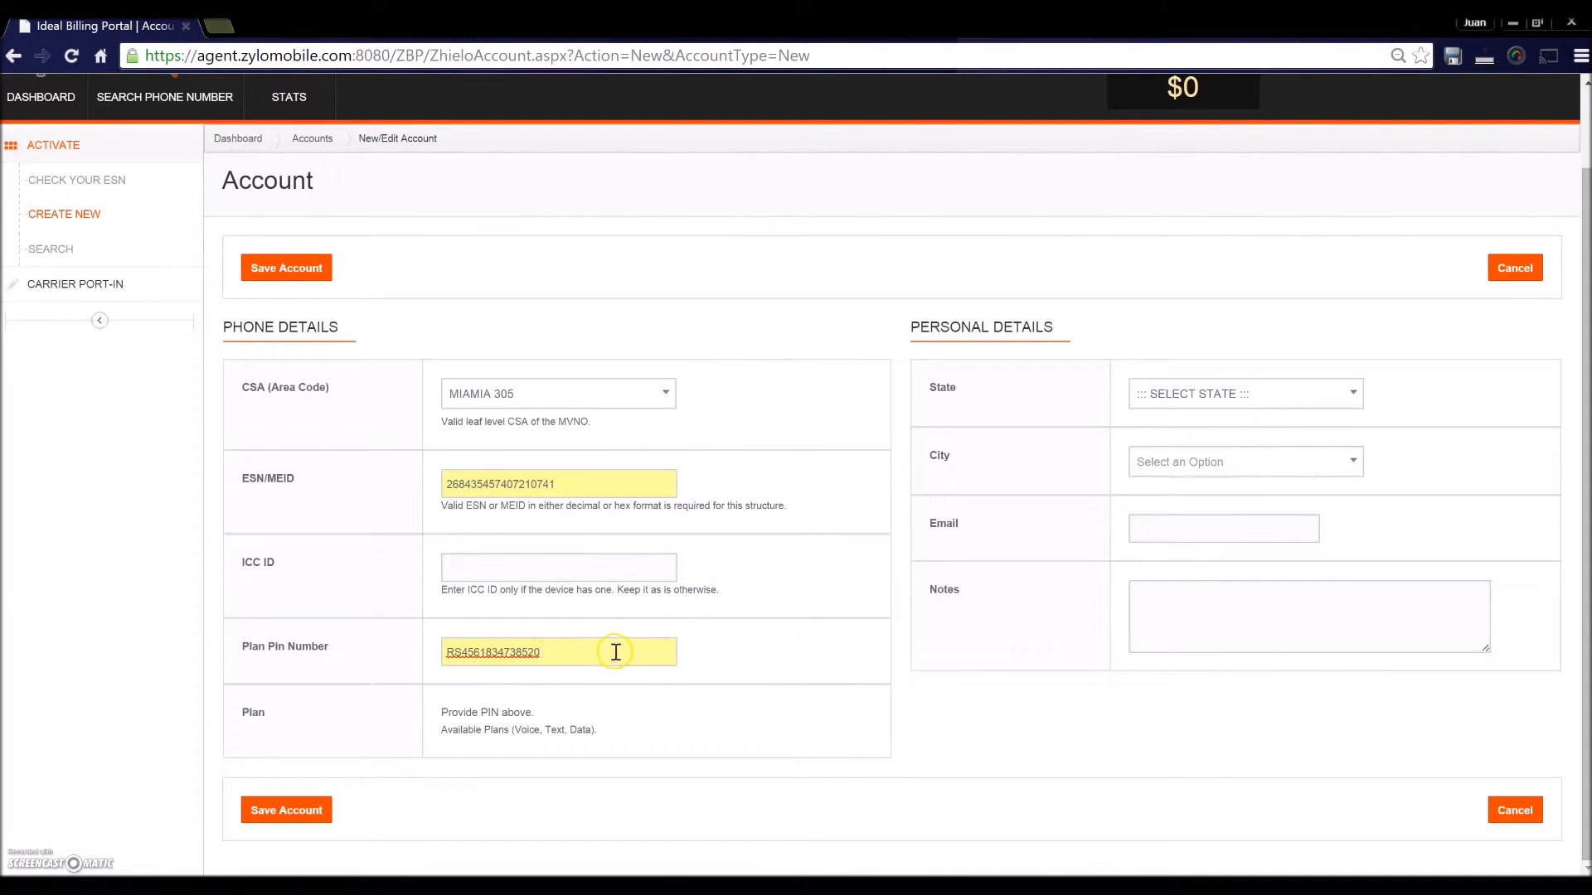
pyautogui.click(733, 670)
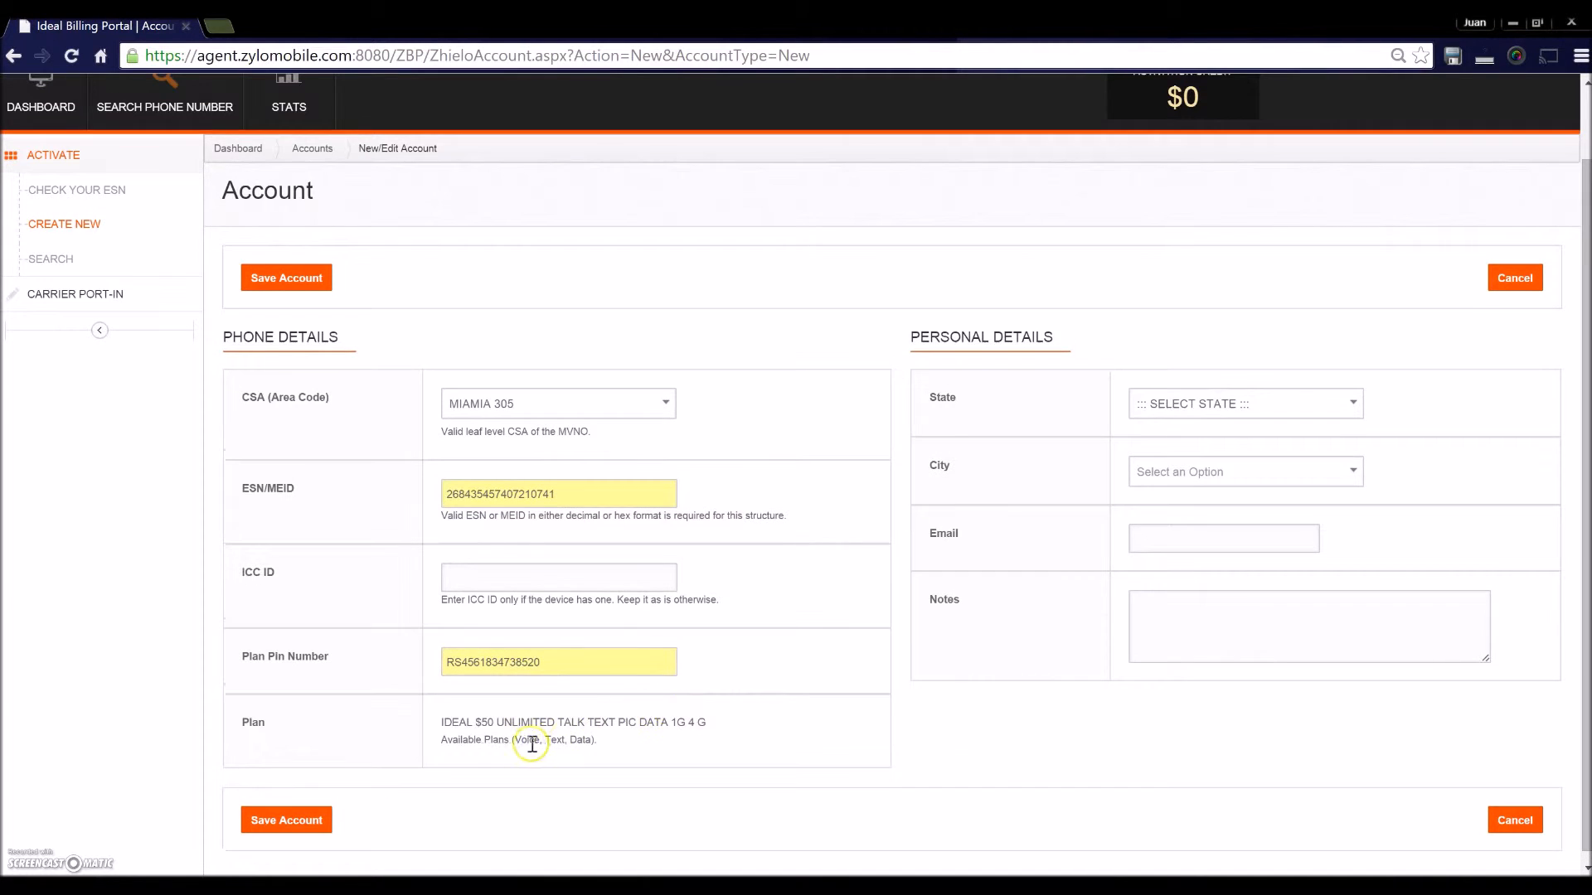
pyautogui.moveTo(441, 723); pyautogui.dragTo(703, 724)
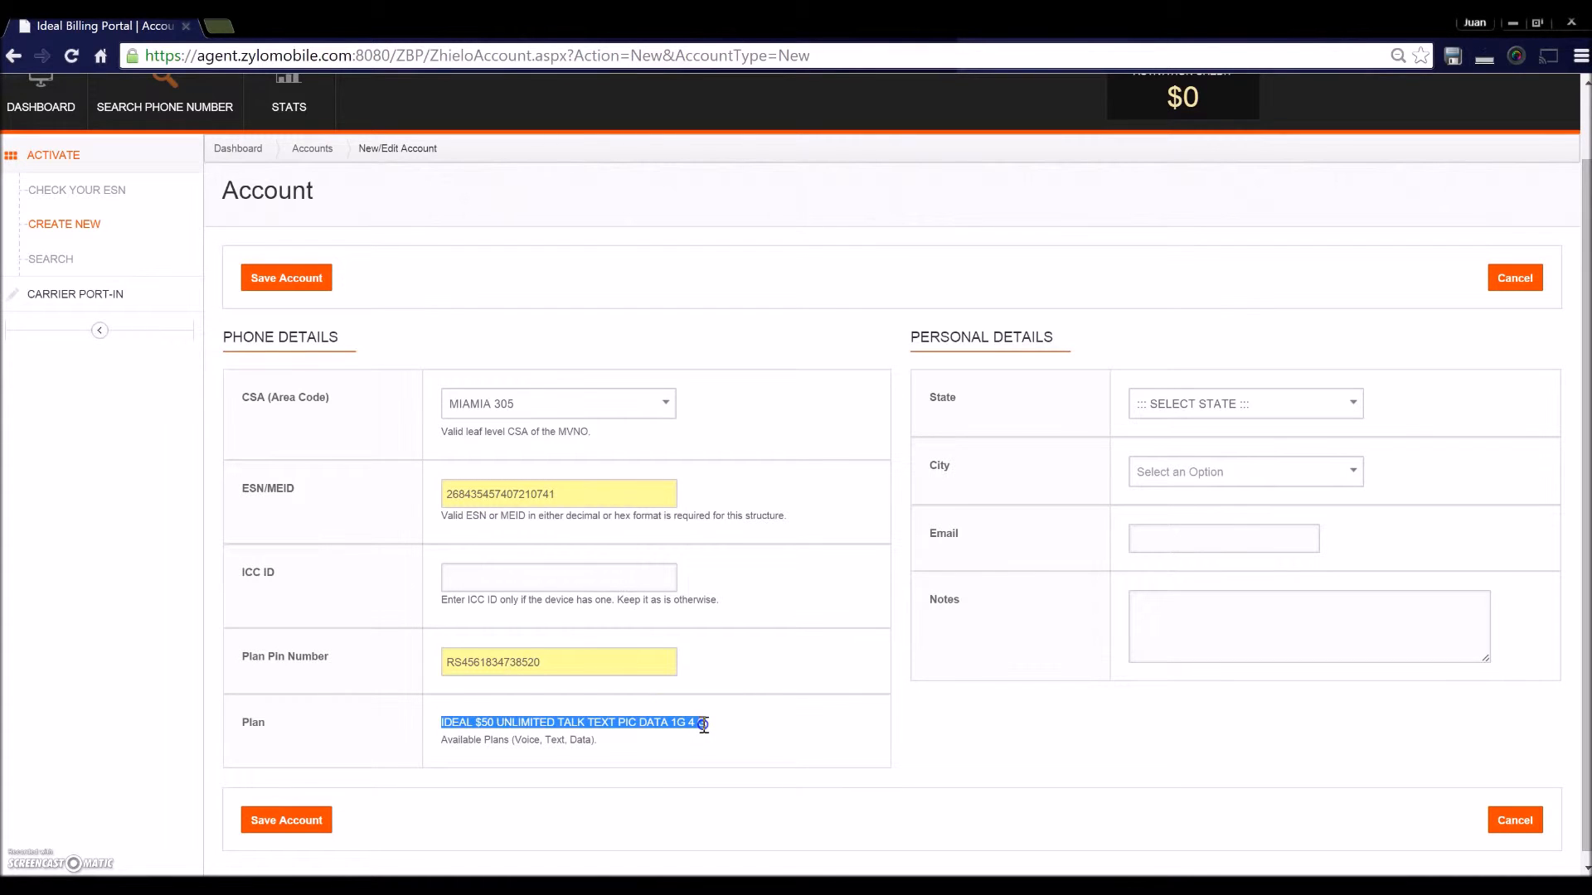
pyautogui.click(784, 729)
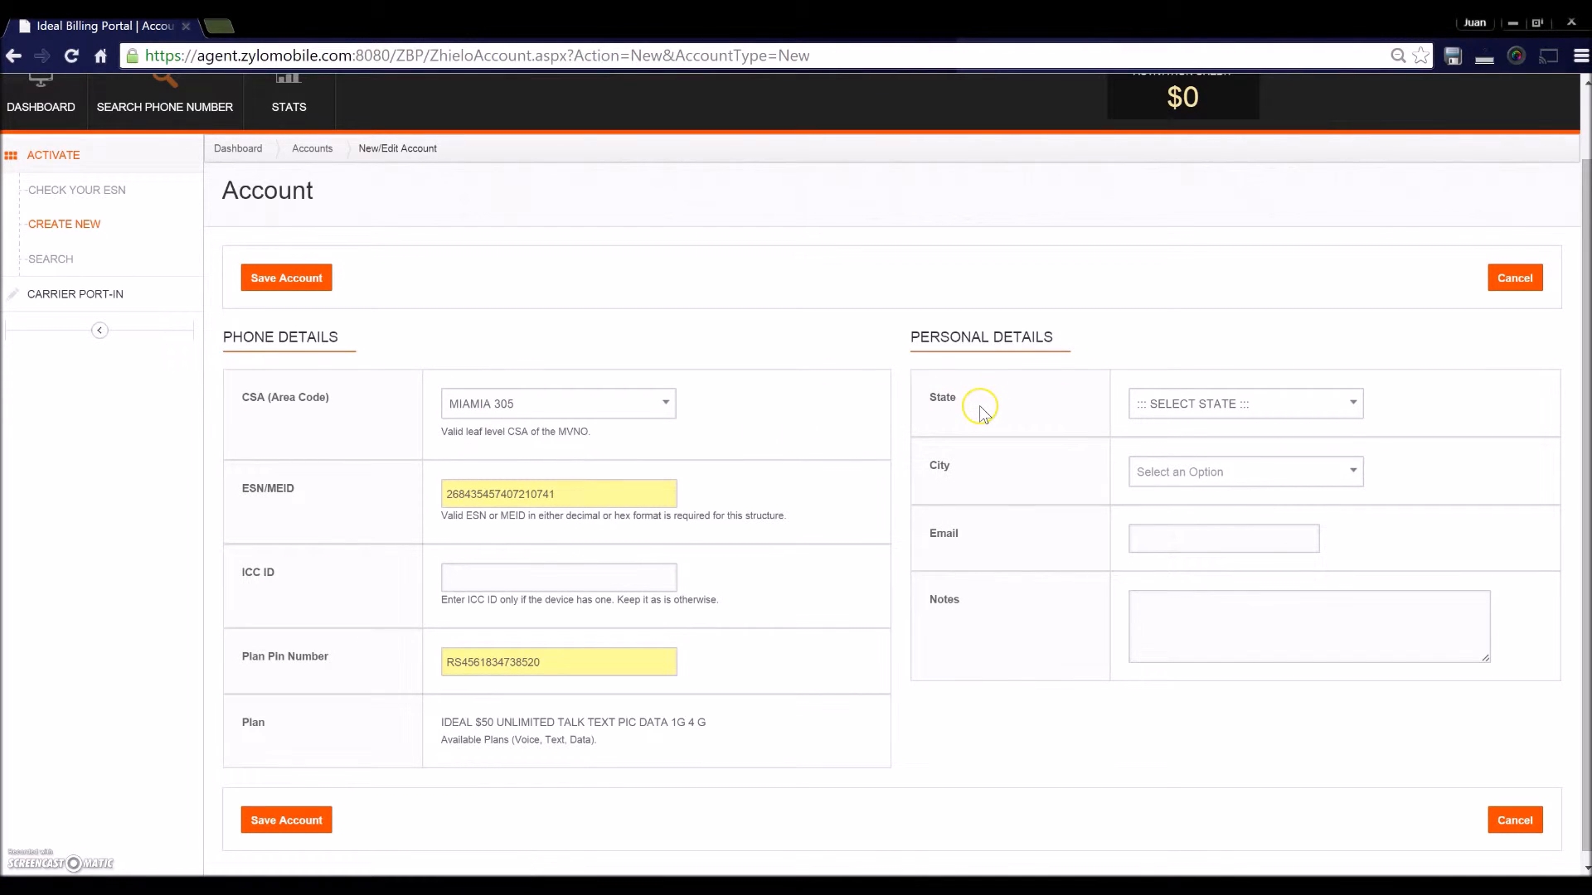
# - Choose FL - Florida as the state and Miami as the city
pyautogui.click(1360, 403)
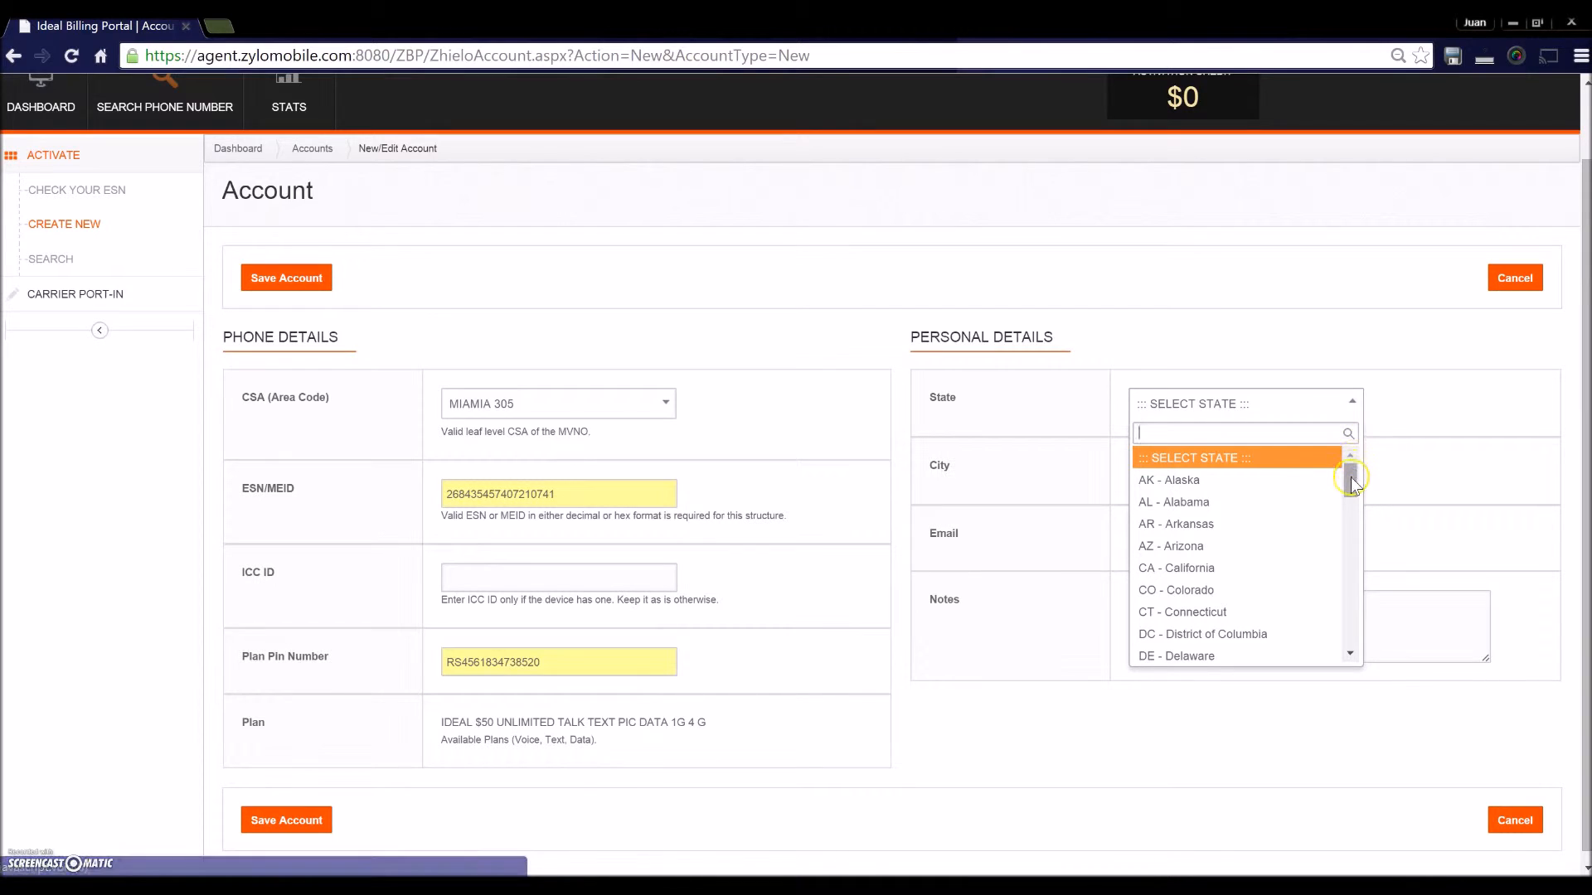
pyautogui.moveTo(1351, 477); pyautogui.dragTo(1350, 511)
pyautogui.click(1228, 474)
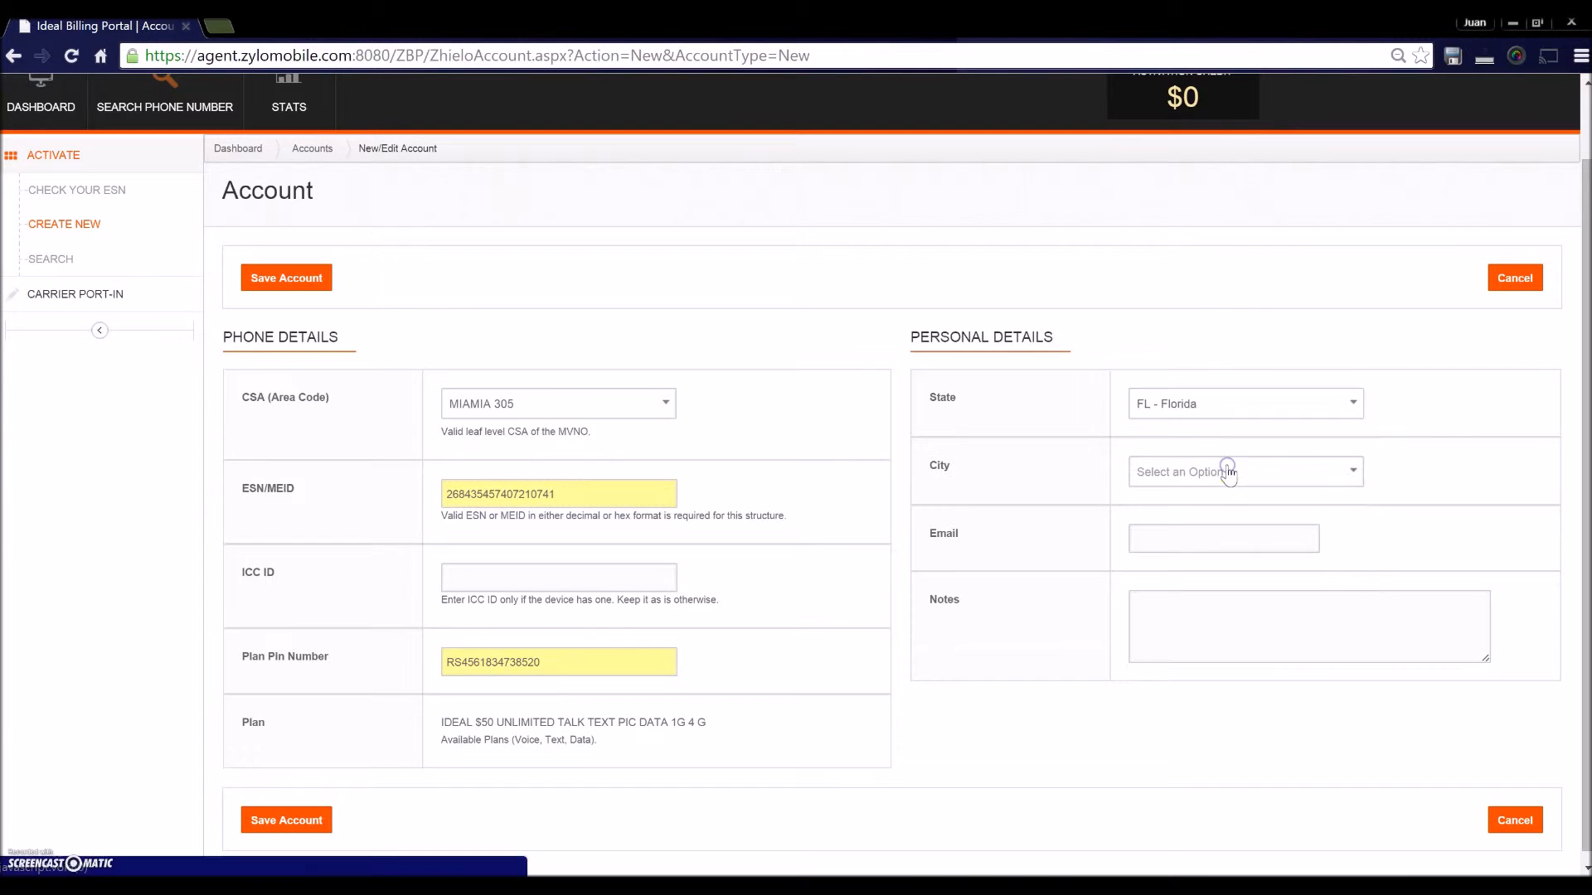
pyautogui.click(1353, 481)
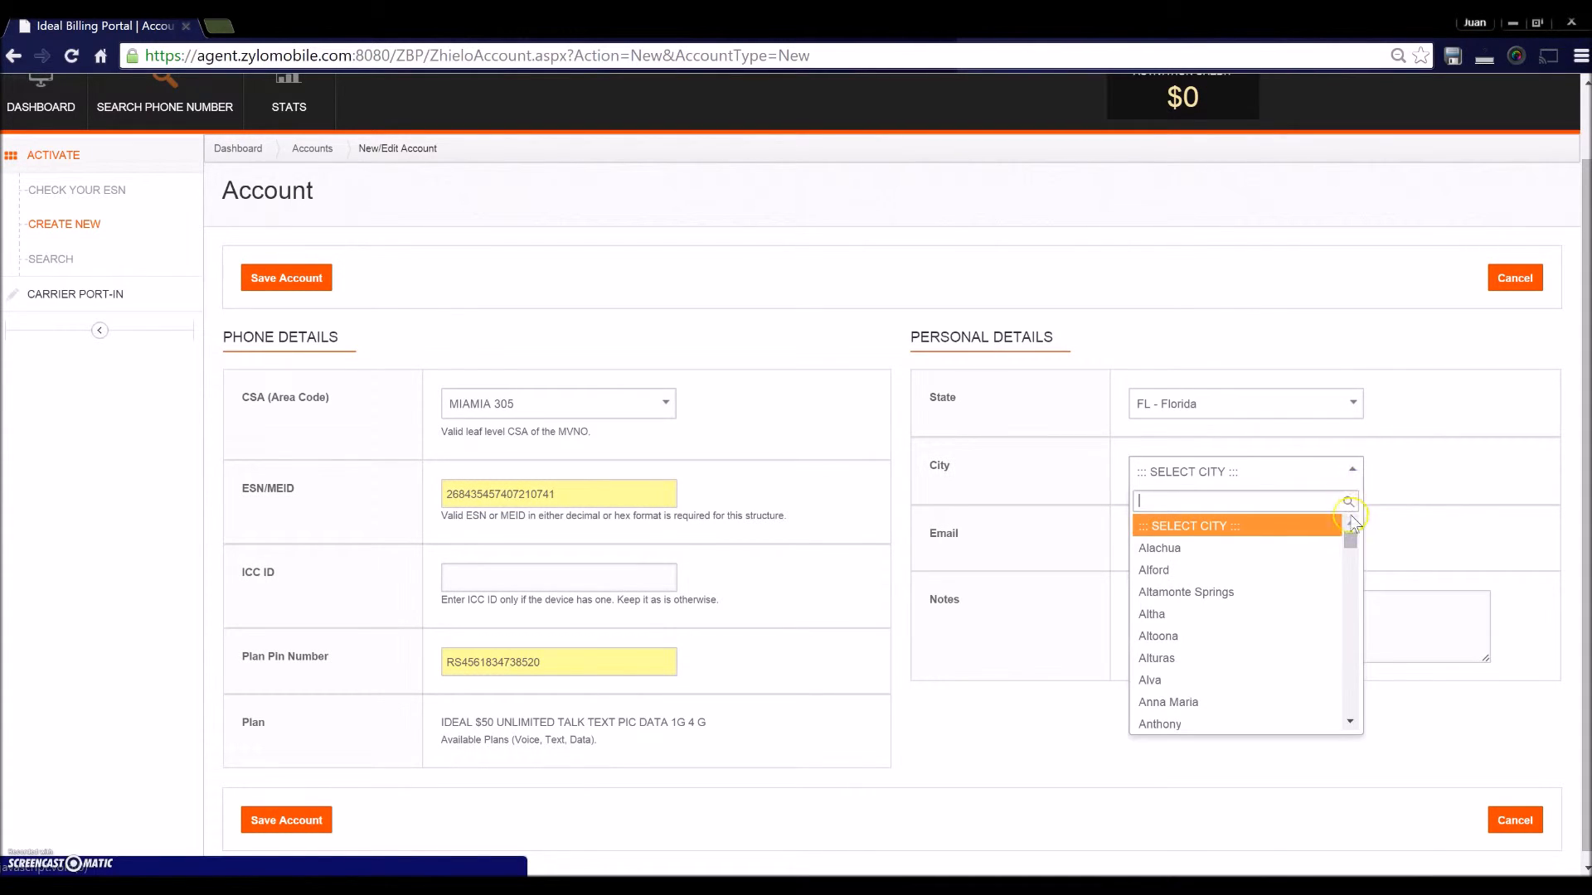
pyautogui.moveTo(1352, 539); pyautogui.dragTo(1348, 634)
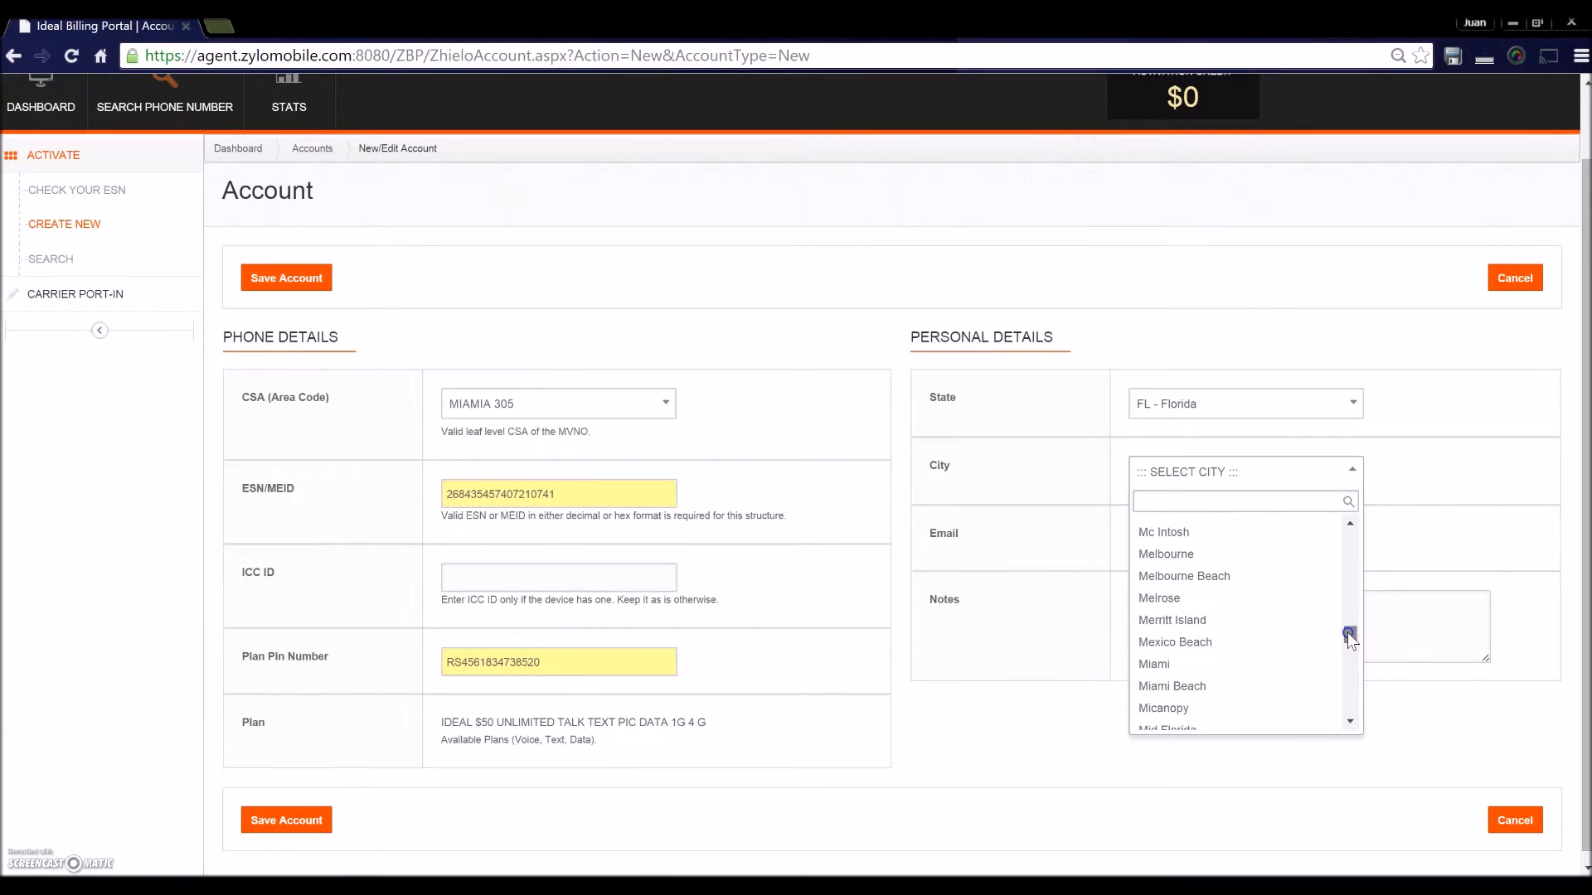
pyautogui.click(1203, 663)
# - Enter the dealer's e-mail address in the Email field
pyautogui.click(1169, 553)
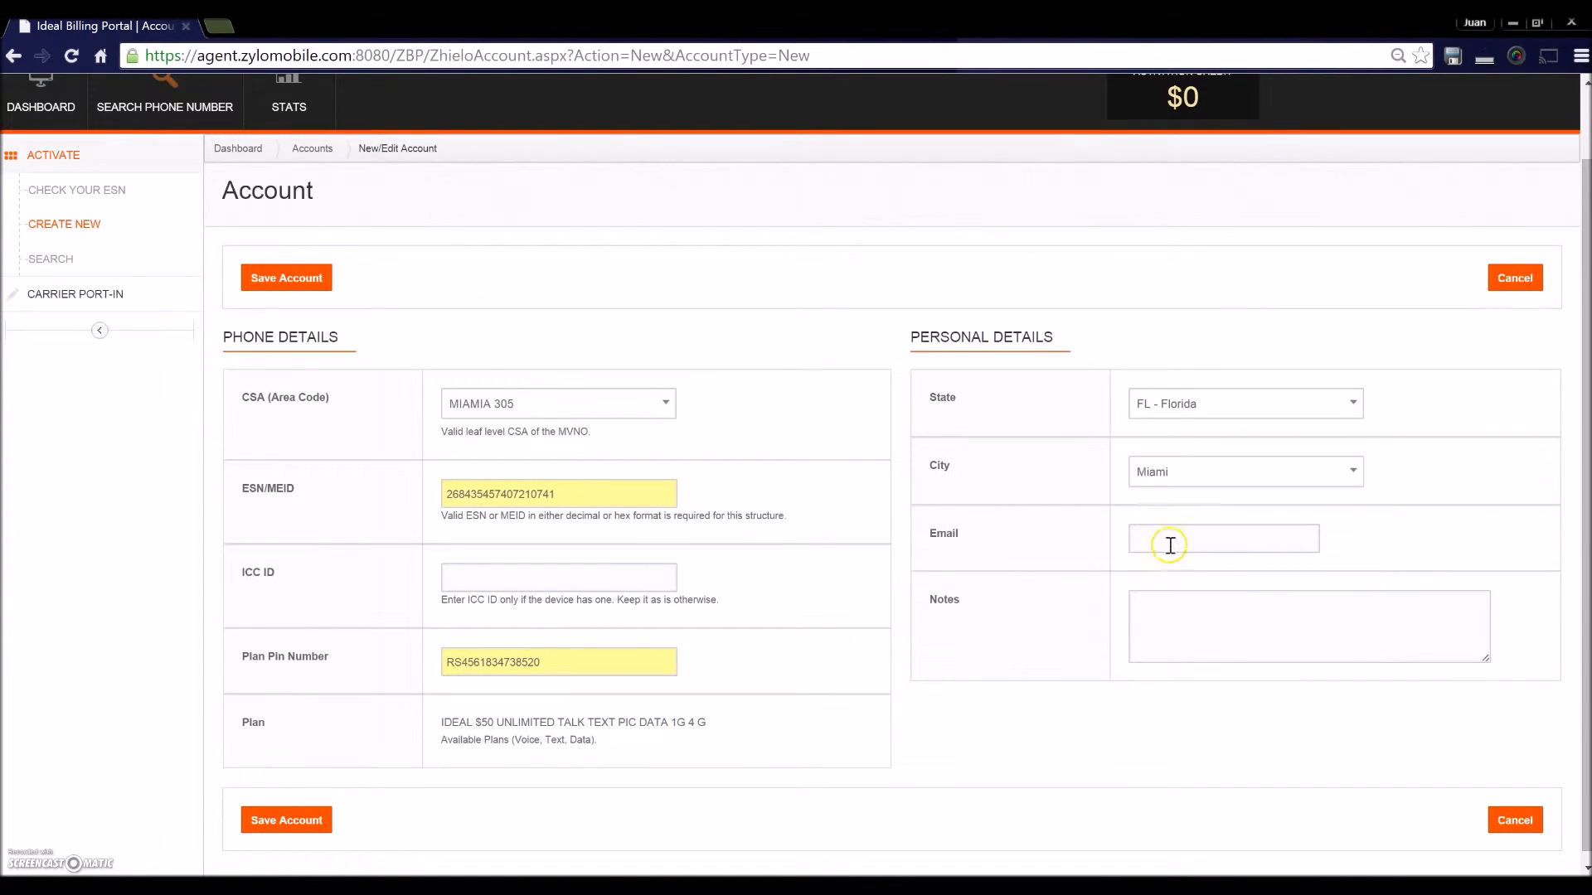
pyautogui.click(1158, 596)
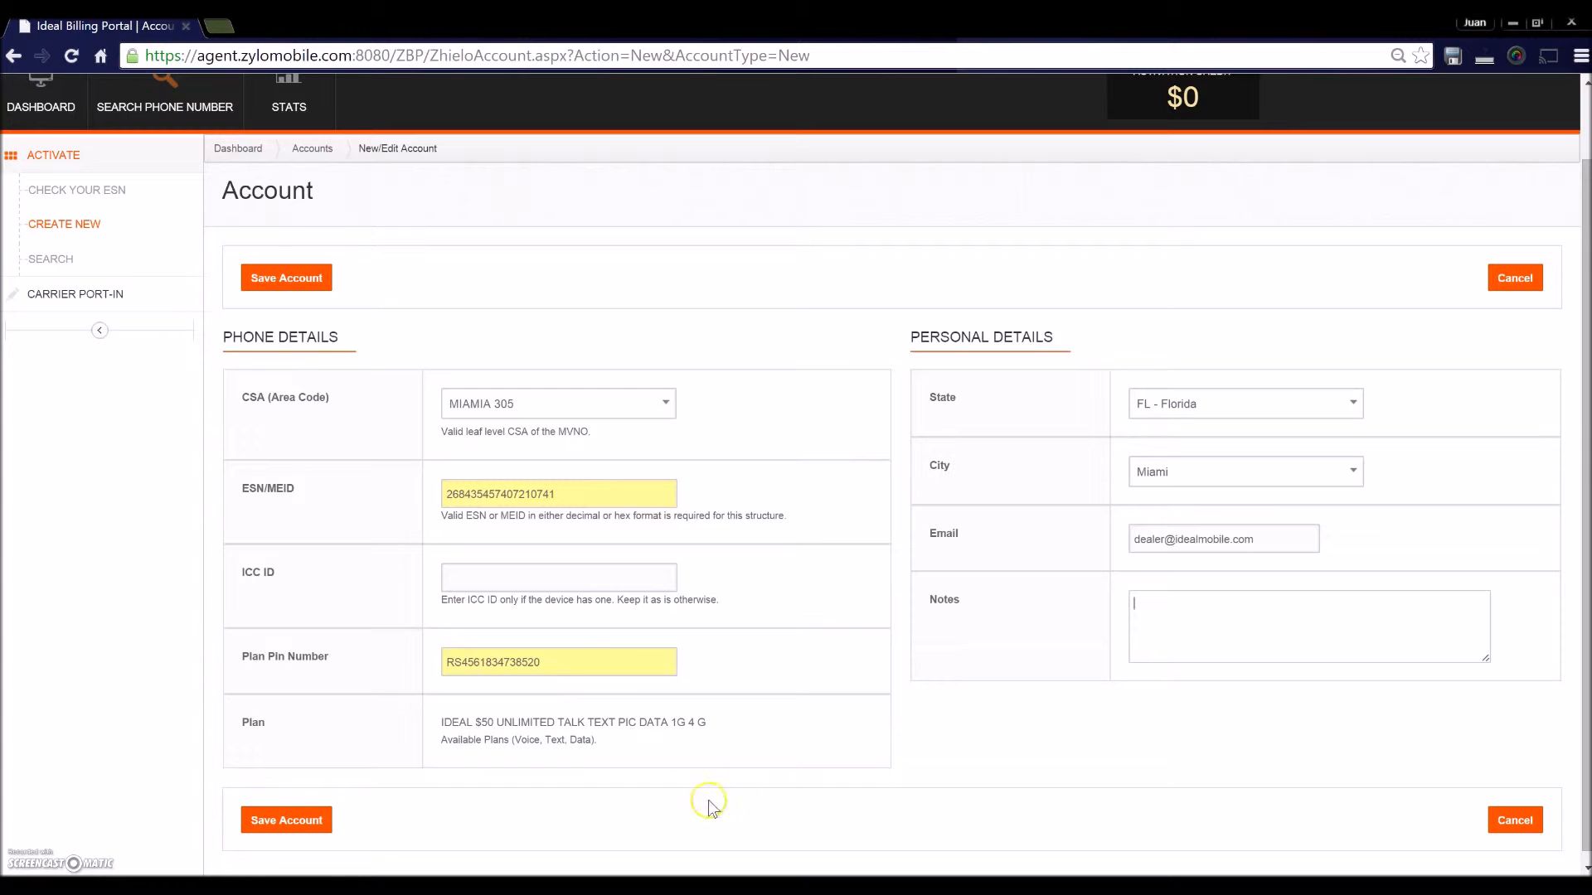
# - Save the account, retrying until the activation success banner appears
pyautogui.click(308, 821)
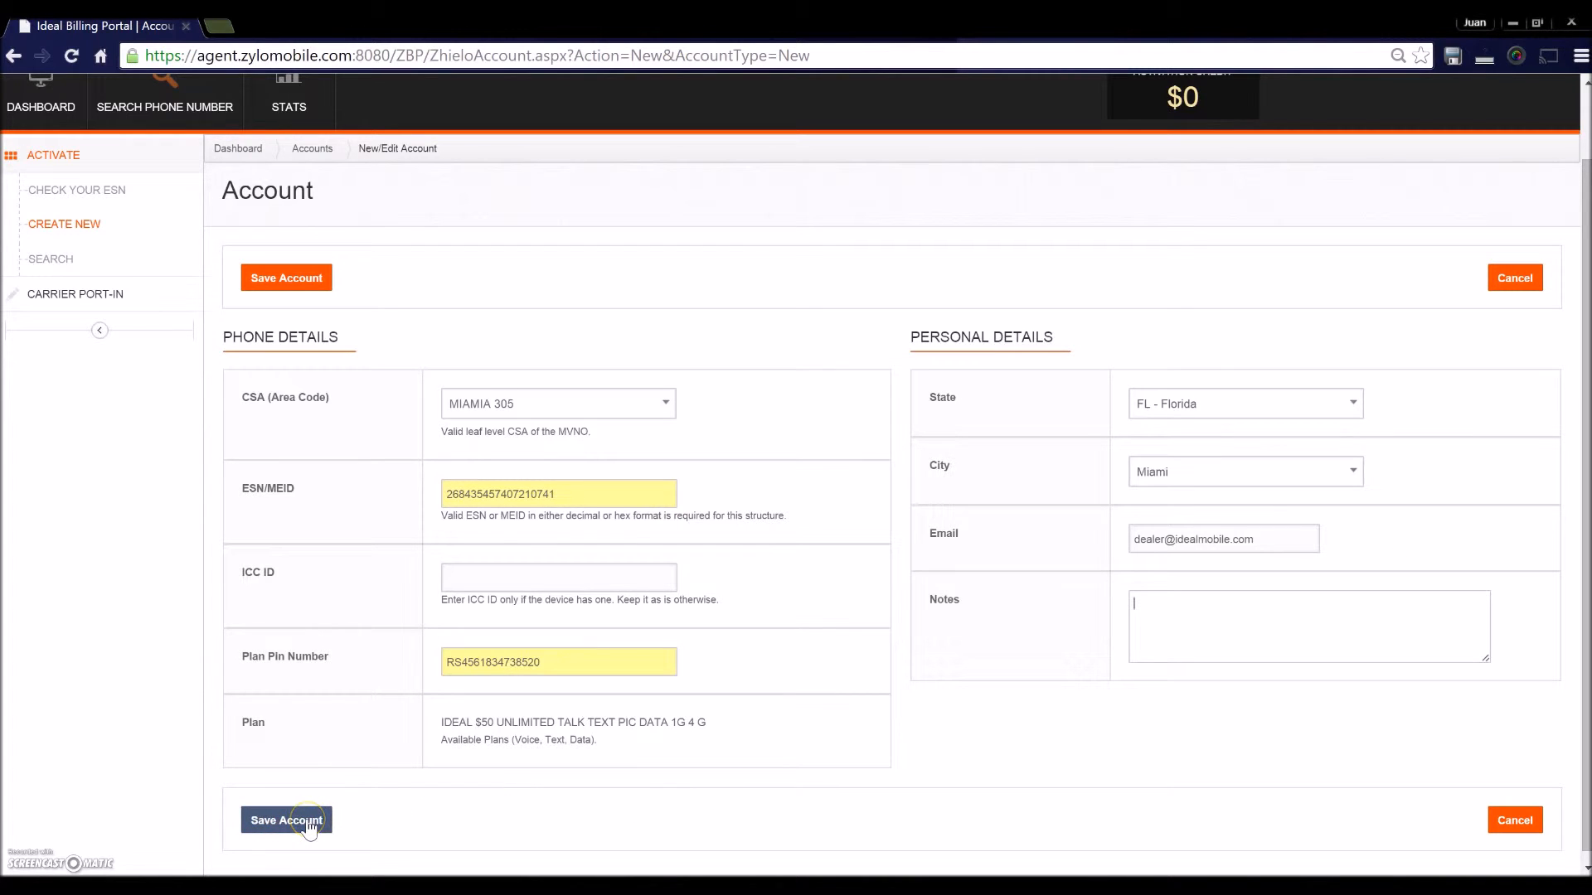
pyautogui.click(284, 290)
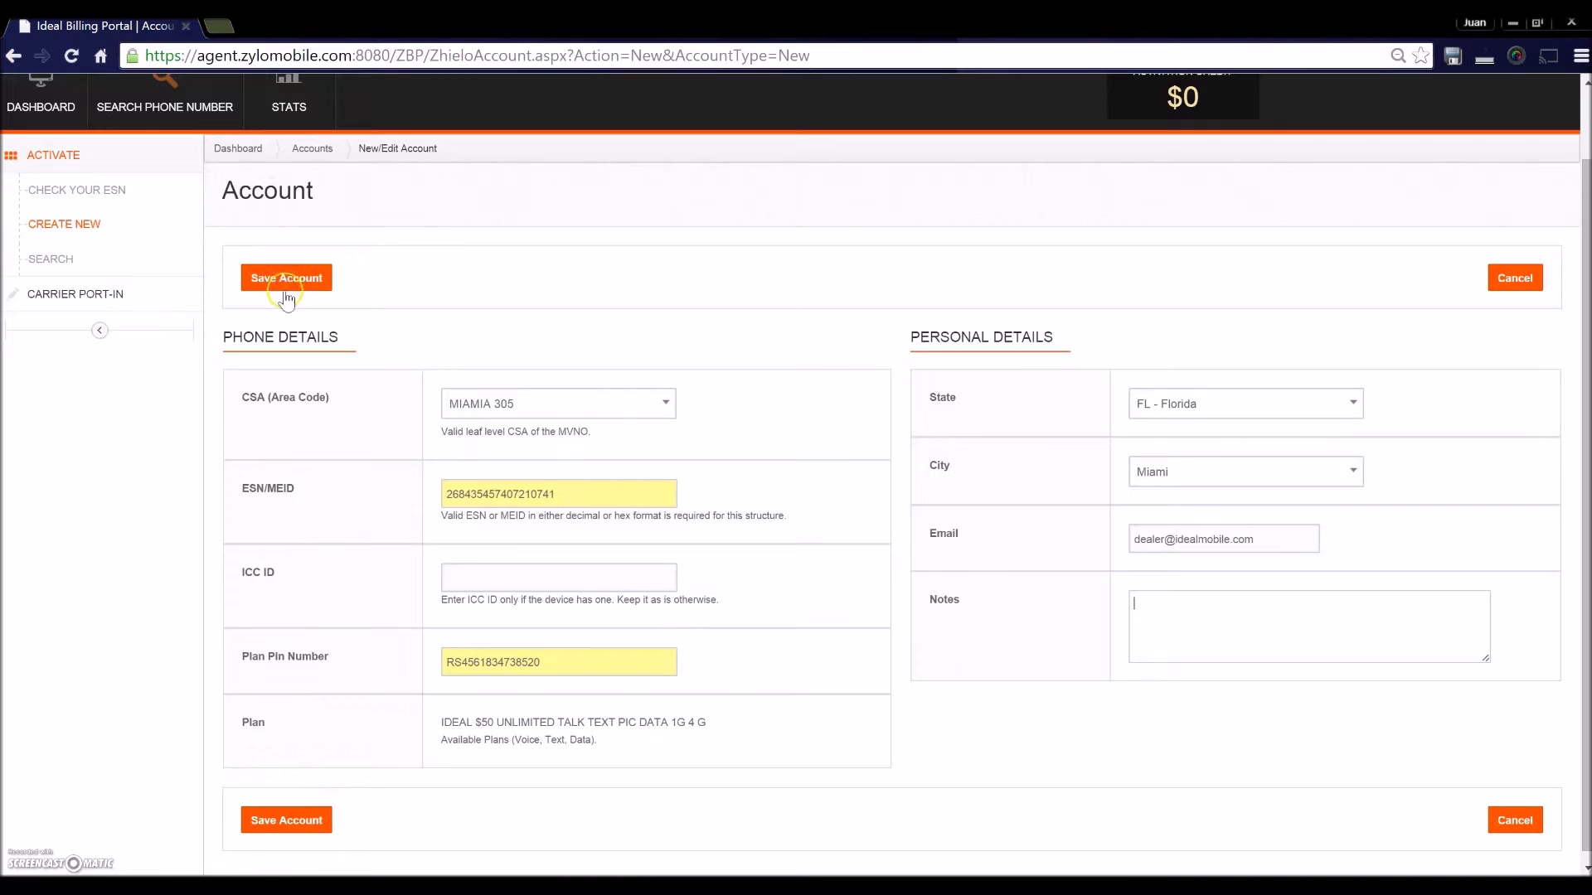
pyautogui.click(284, 823)
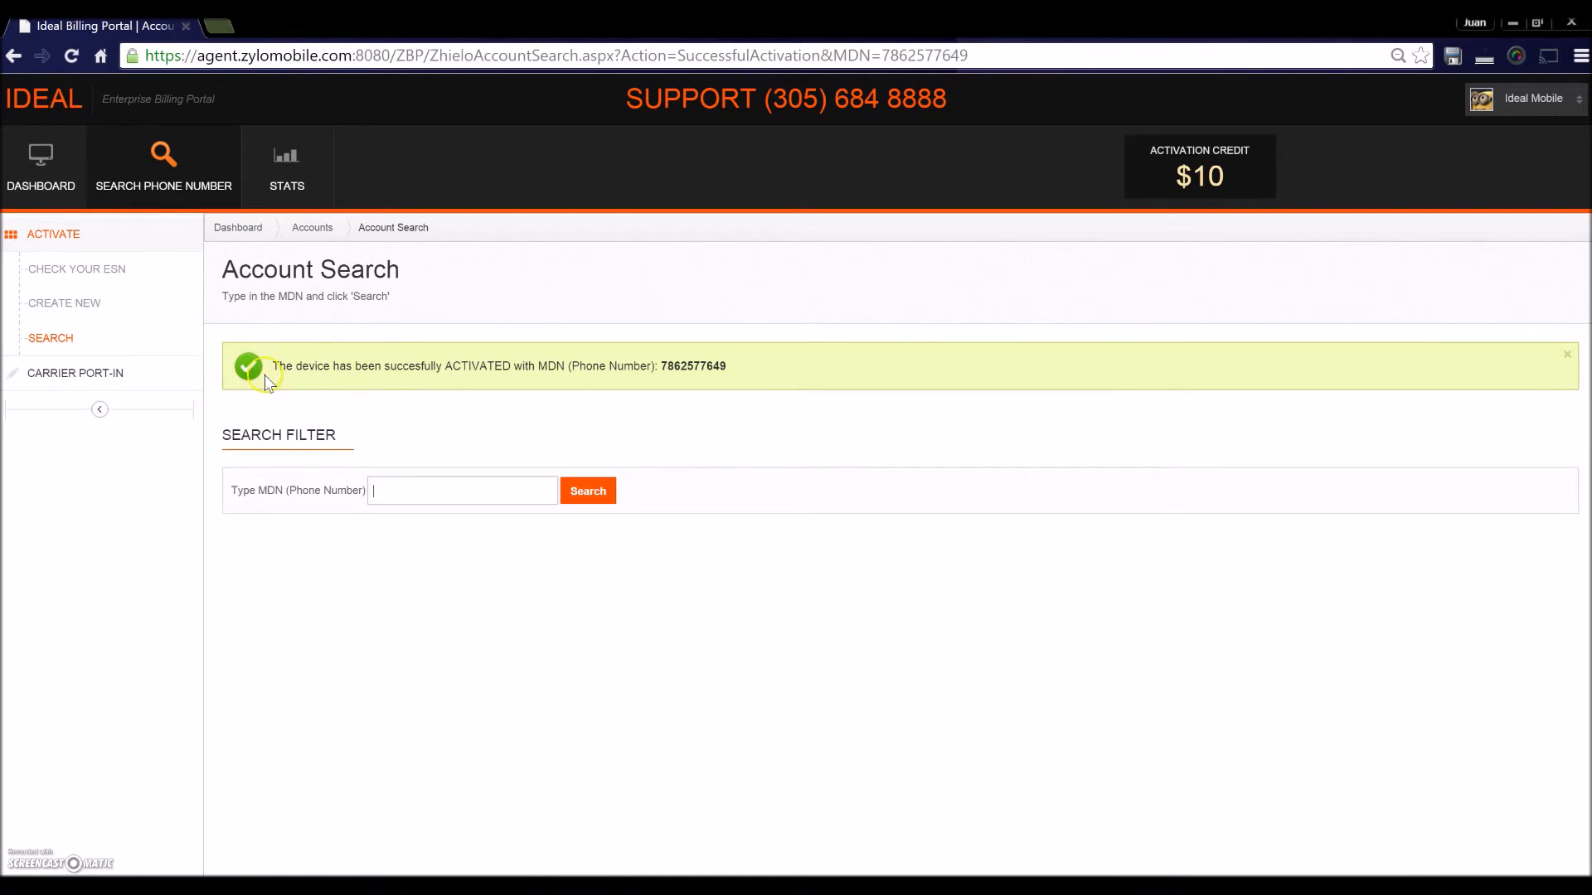
# - Select the newly assigned MDN in the green activation success banner
pyautogui.moveTo(271, 365); pyautogui.dragTo(661, 365)
pyautogui.click(772, 371)
pyautogui.click(718, 381)
pyautogui.doubleClick(705, 366)
pyautogui.hotkey('ctrl', 'c')
# - Search the pasted MDN in the Type MDN field to open its account details
pyautogui.click(481, 486)
pyautogui.hotkey('ctrl', 'v')
pyautogui.click(605, 491)
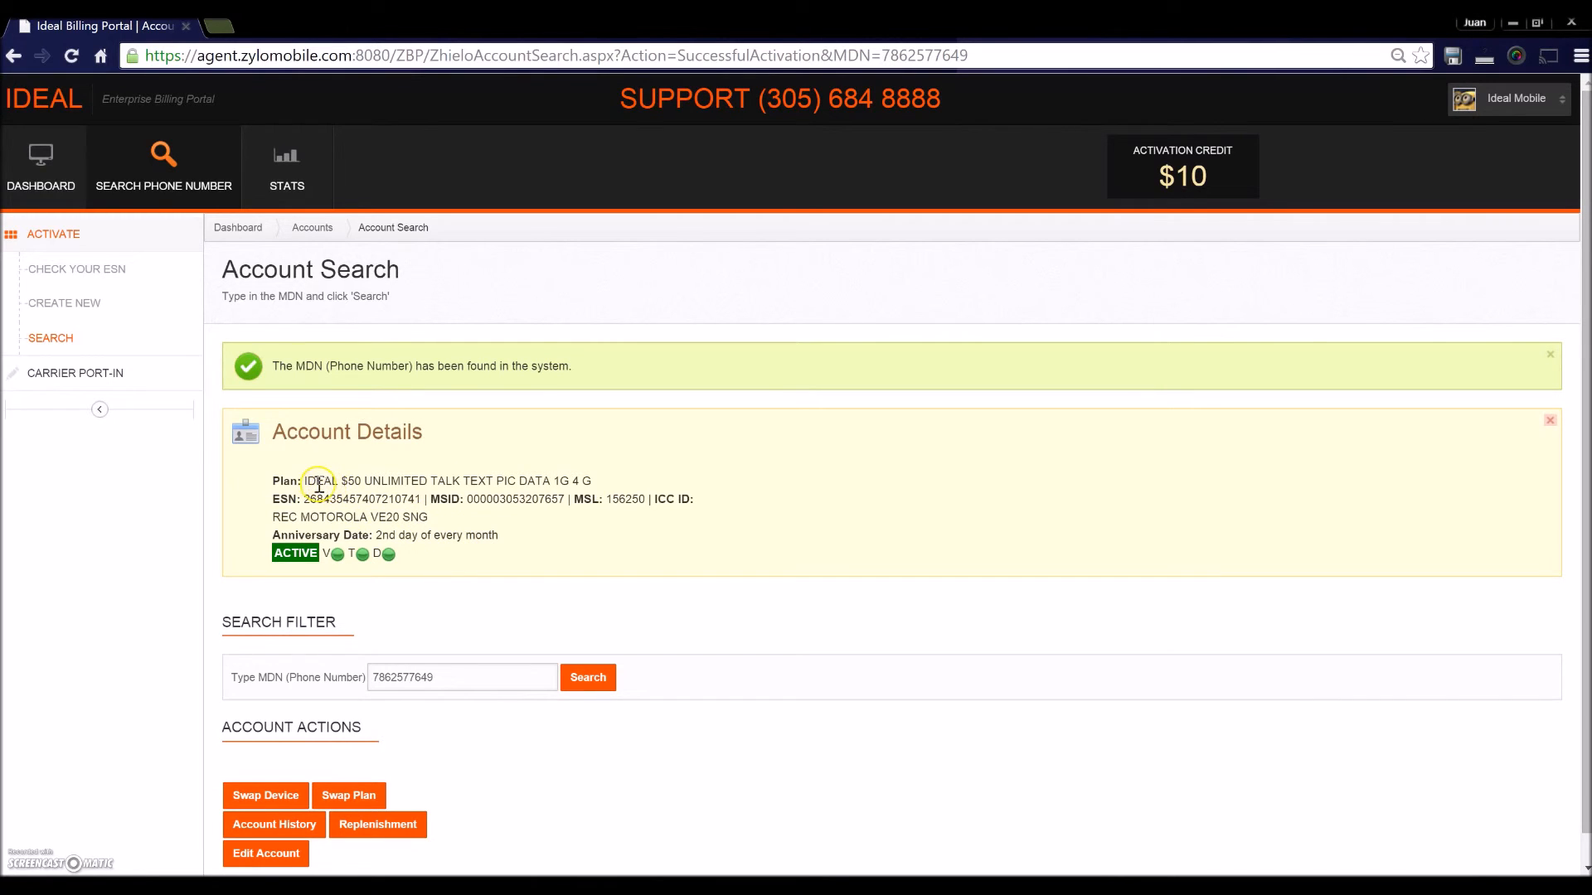
# - Review the details: plan name, ESN, REC MOTOROLA VE20 SNG device and anniversary date
pyautogui.moveTo(379, 481); pyautogui.dragTo(306, 481)
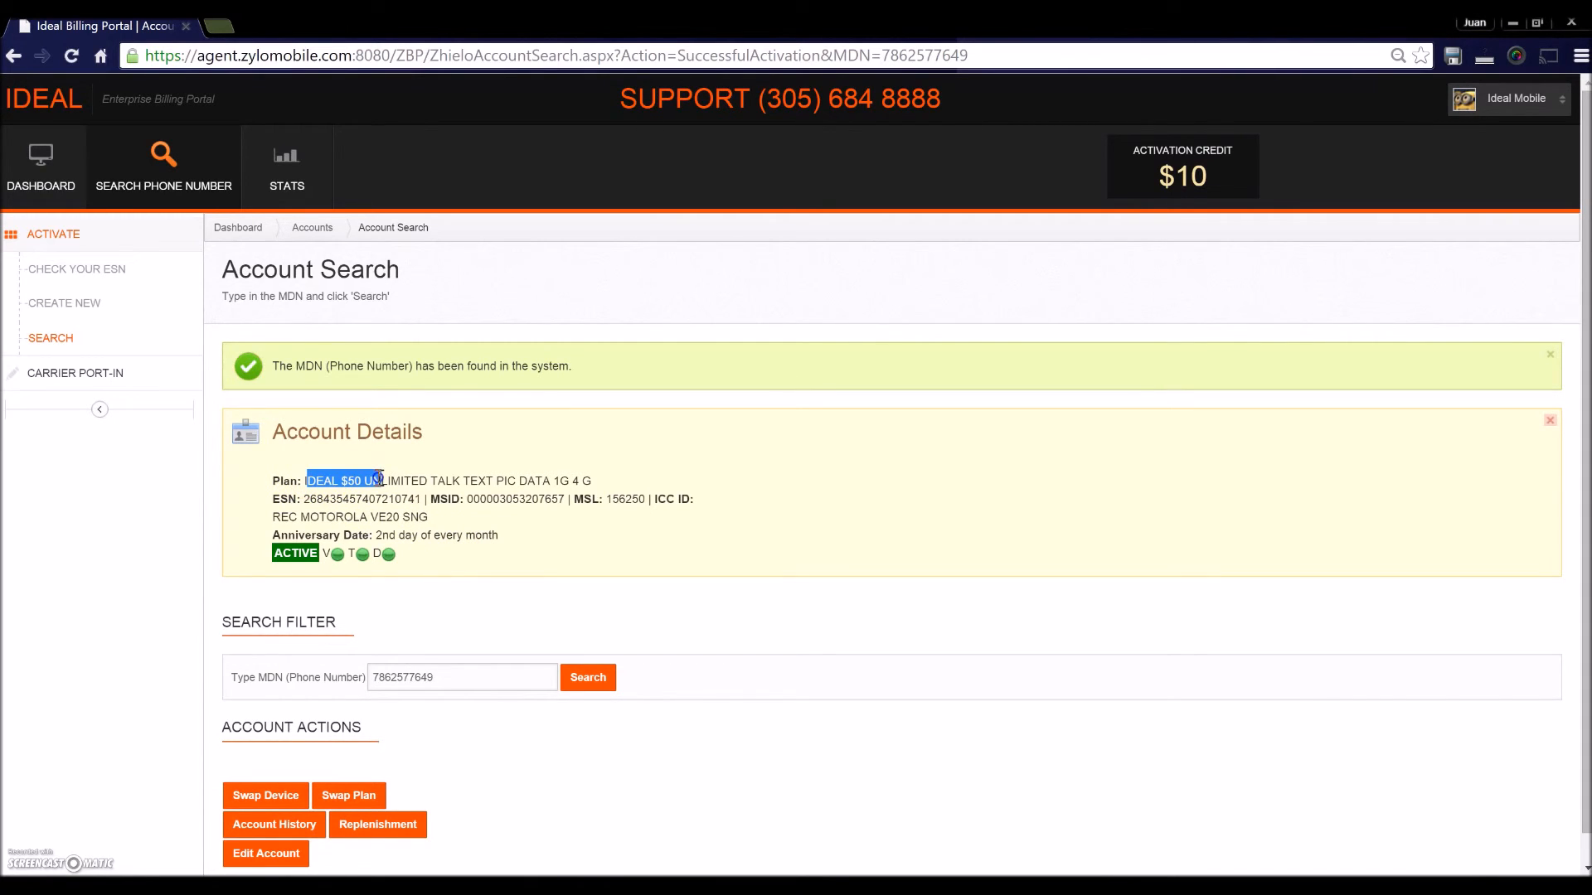
pyautogui.click(670, 543)
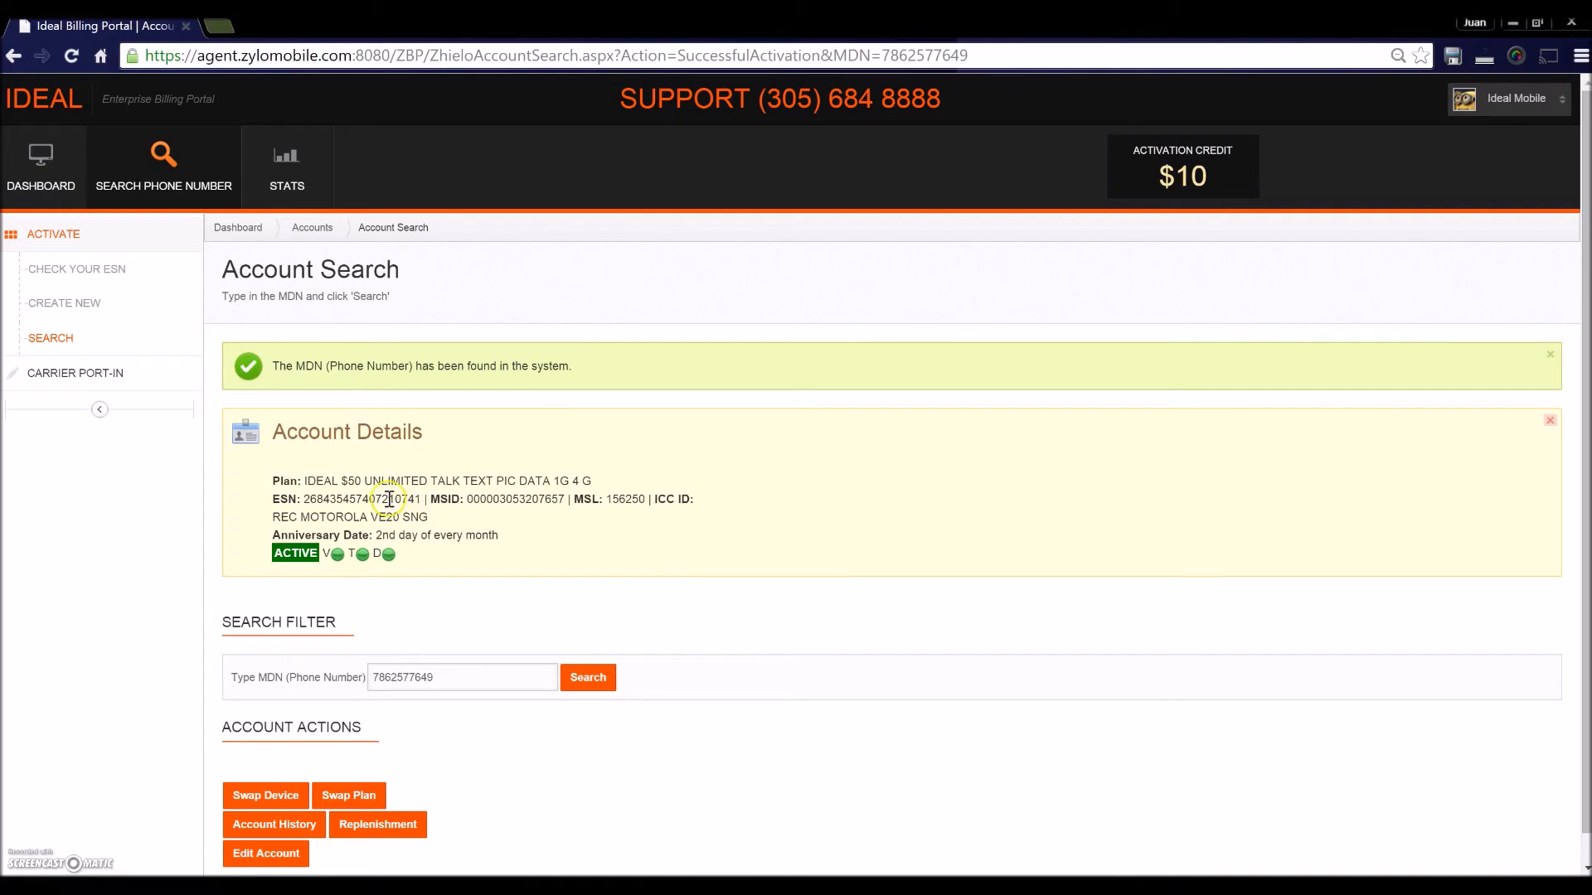
pyautogui.doubleClick(386, 499)
pyautogui.click(600, 538)
pyautogui.moveTo(273, 518); pyautogui.dragTo(429, 520)
pyautogui.click(482, 521)
pyautogui.doubleClick(448, 535)
pyautogui.click(512, 535)
pyautogui.scroll(-1, 756, 583)
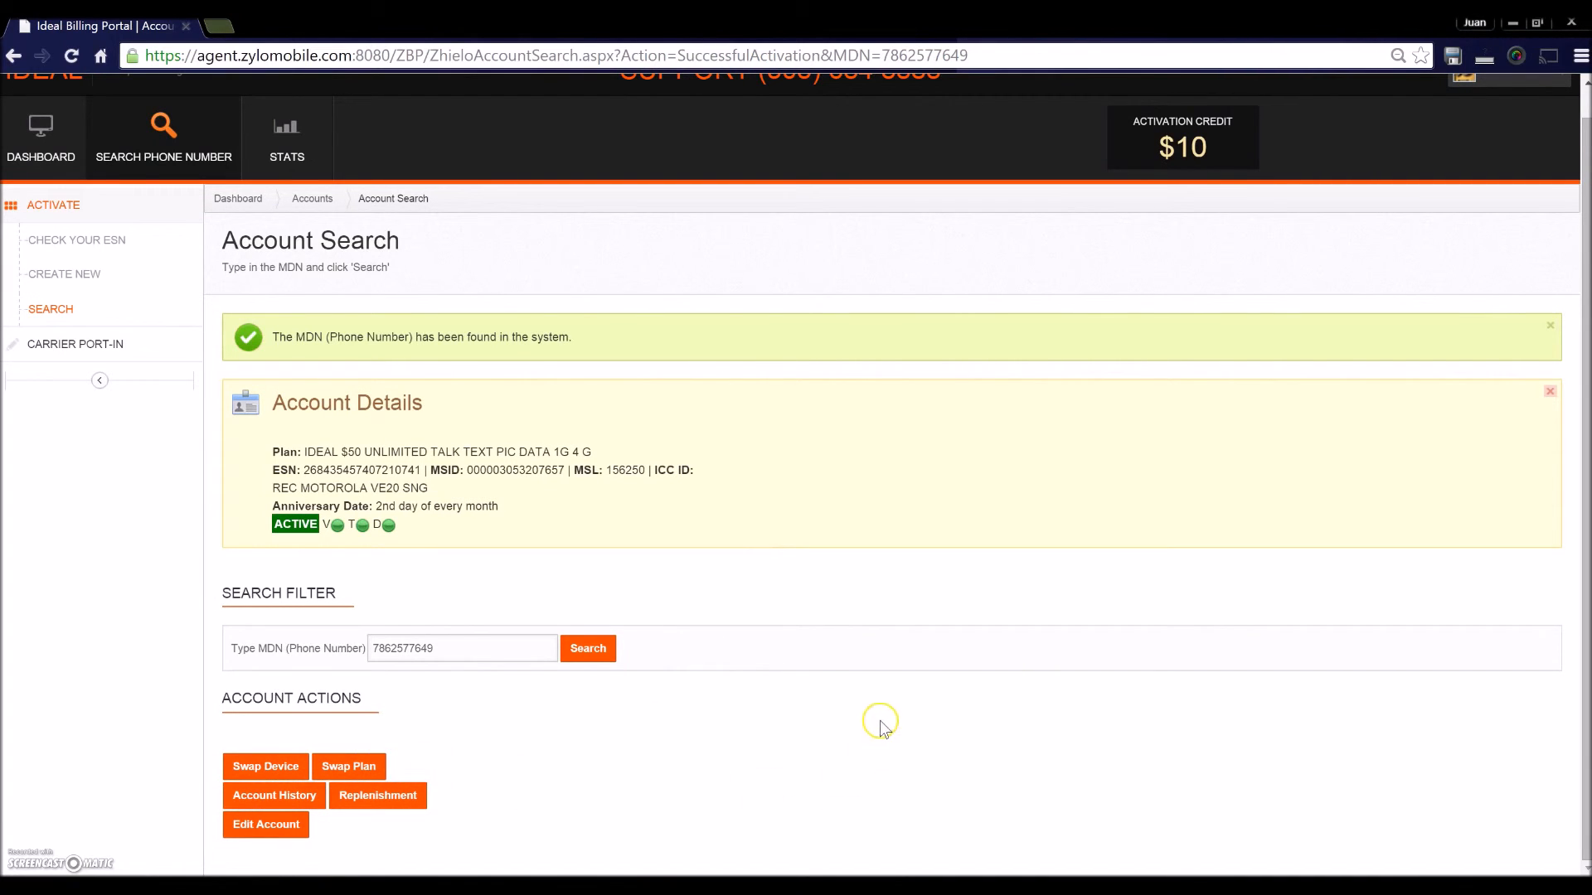
pyautogui.scroll(1, 912, 529)
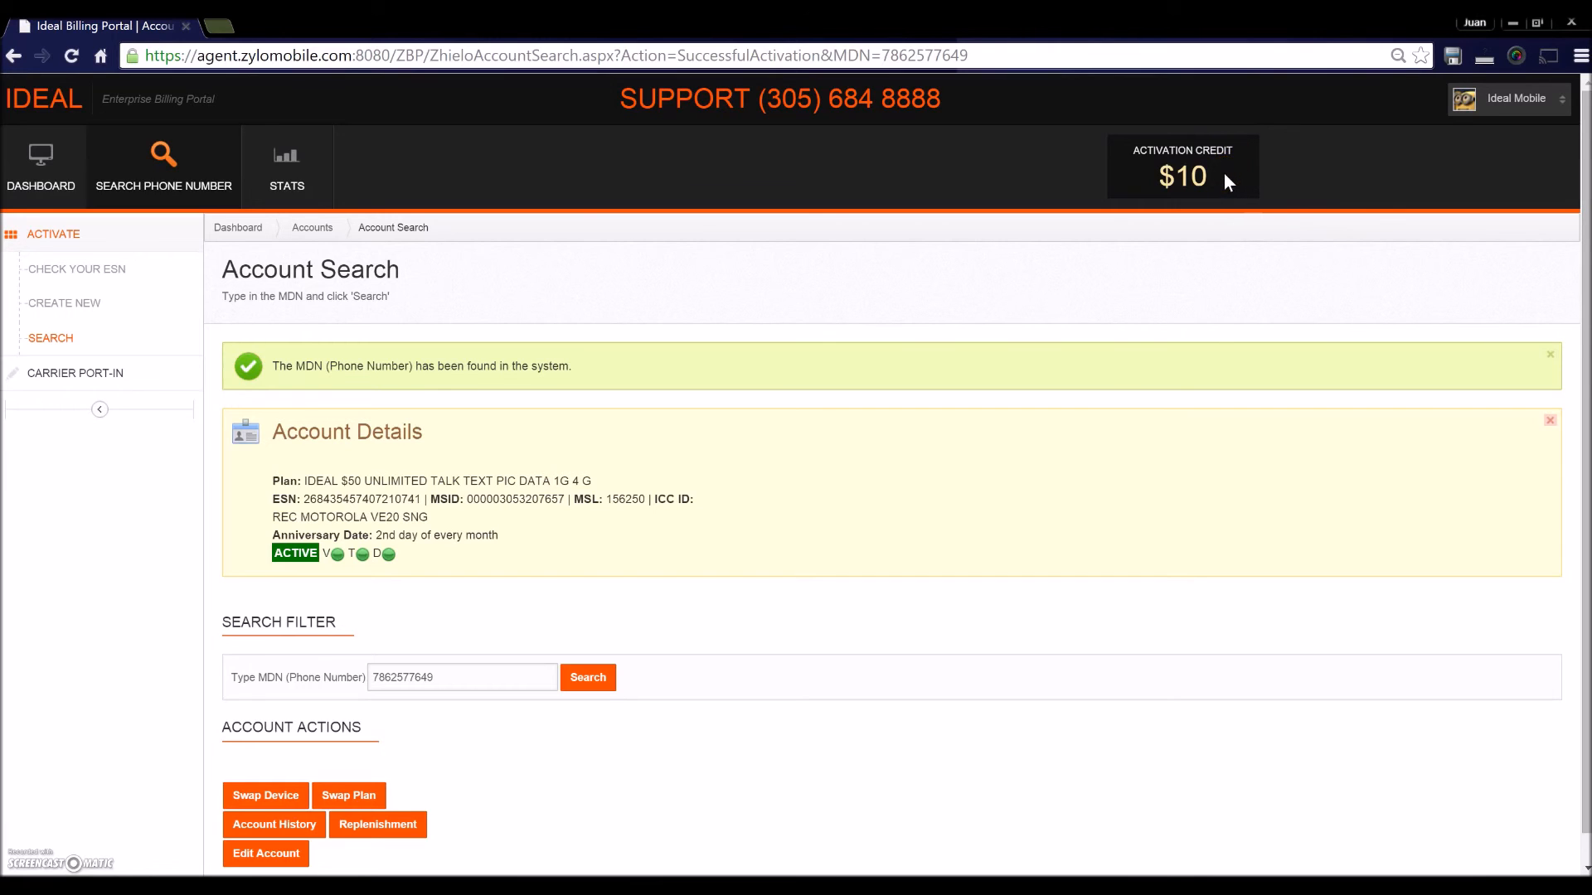
# - Review the activation credit heading, then sign out of the portal through the user account menu
pyautogui.moveTo(1138, 154); pyautogui.dragTo(1244, 158)
pyautogui.click(1218, 248)
pyautogui.click(1501, 102)
pyautogui.click(1459, 250)
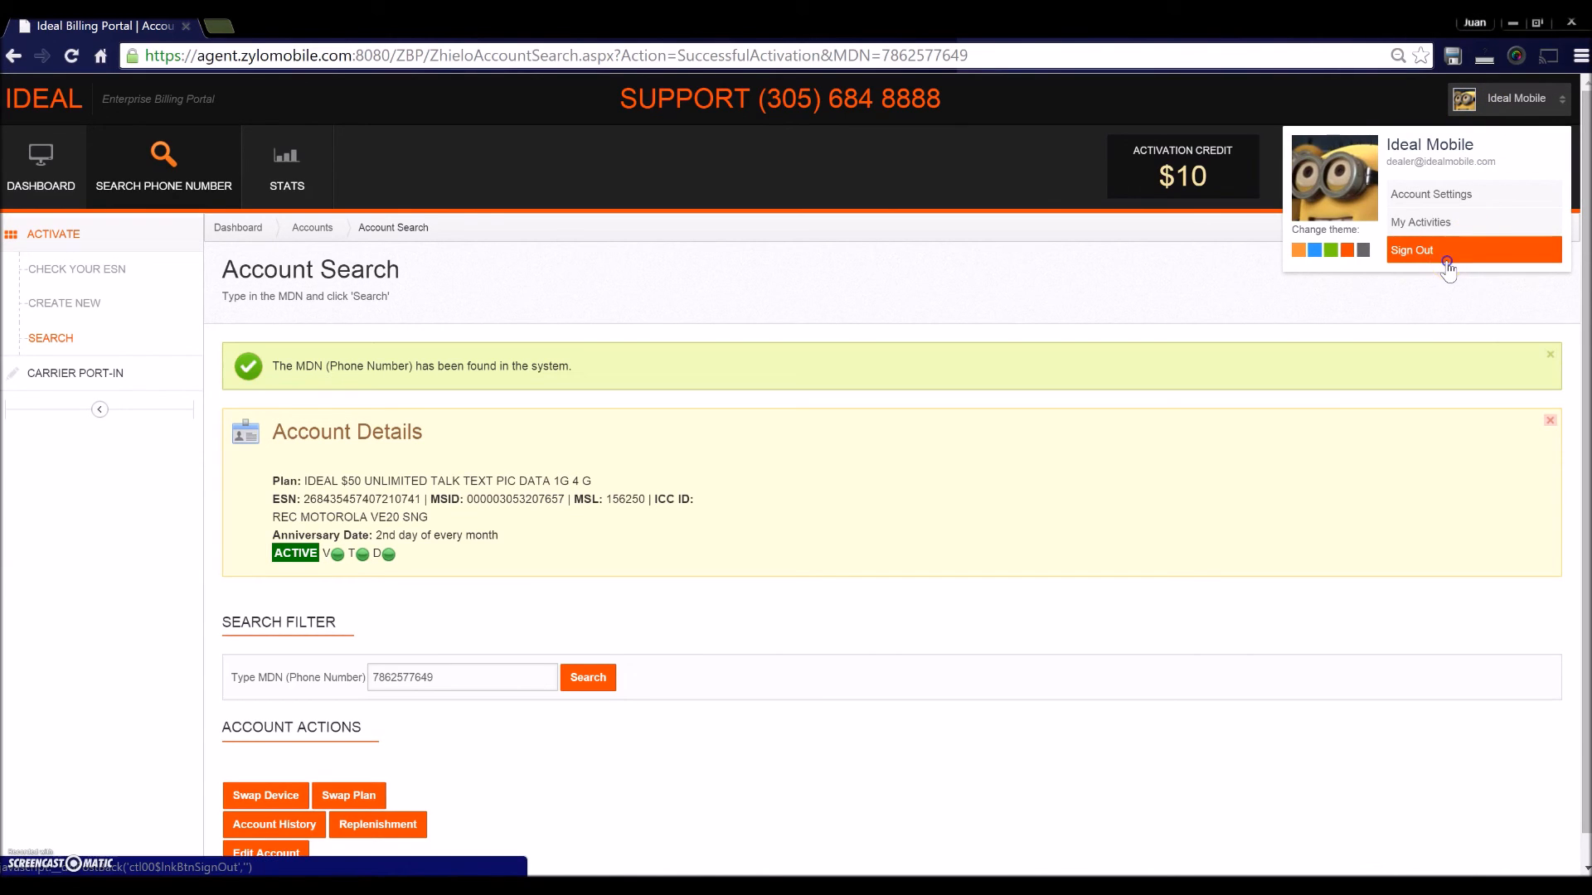